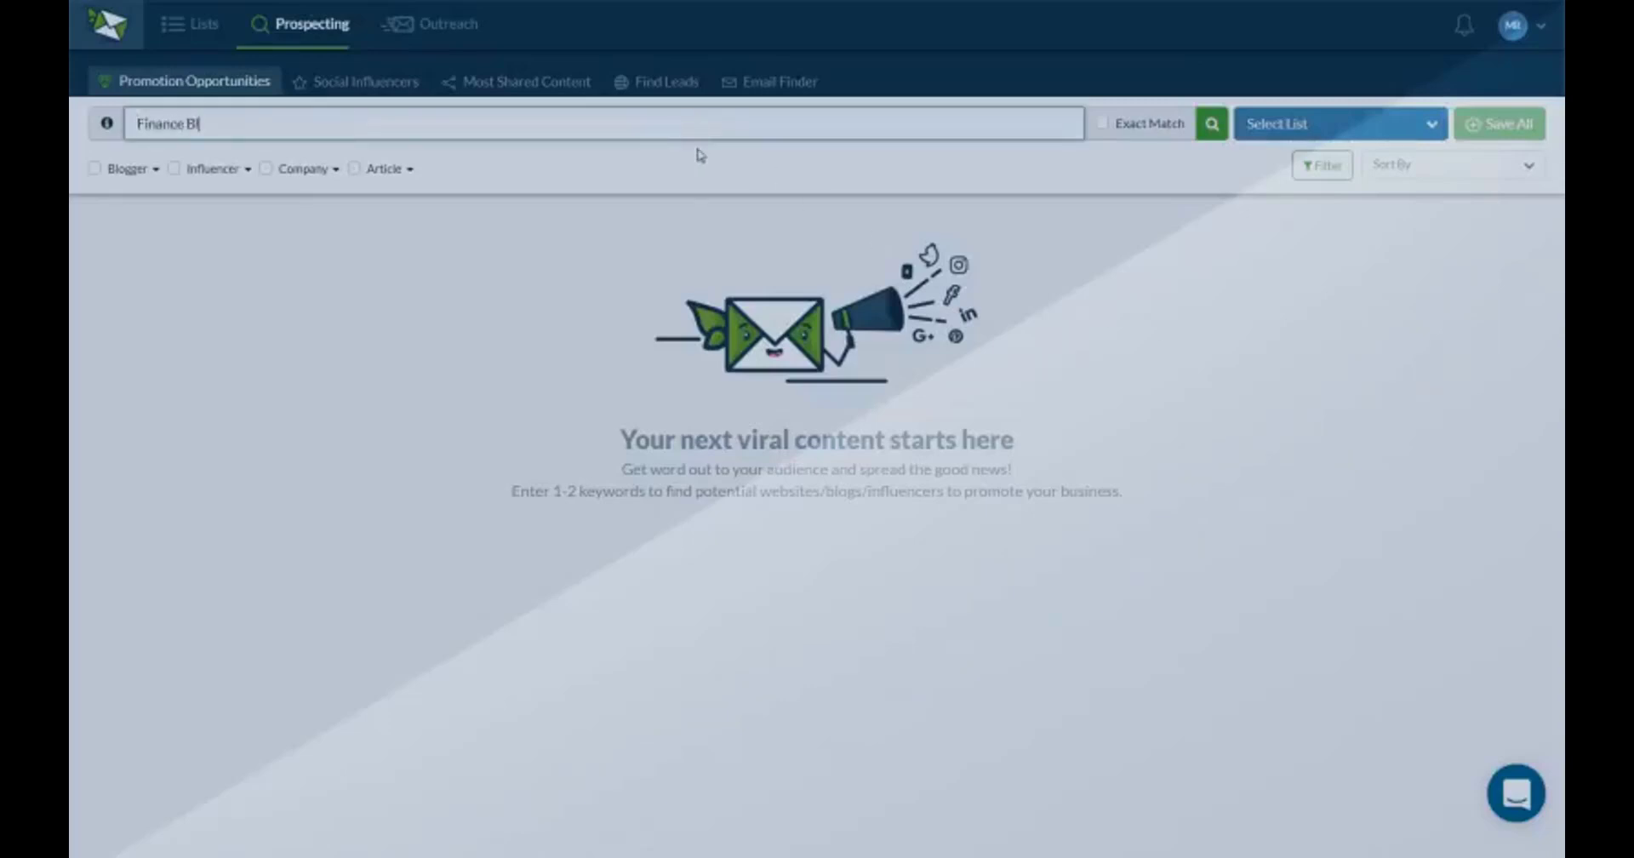
Search prospects for 'Finance Bloggers', limited to bloggers, with Finance Blogs as the save list
text(oggers)
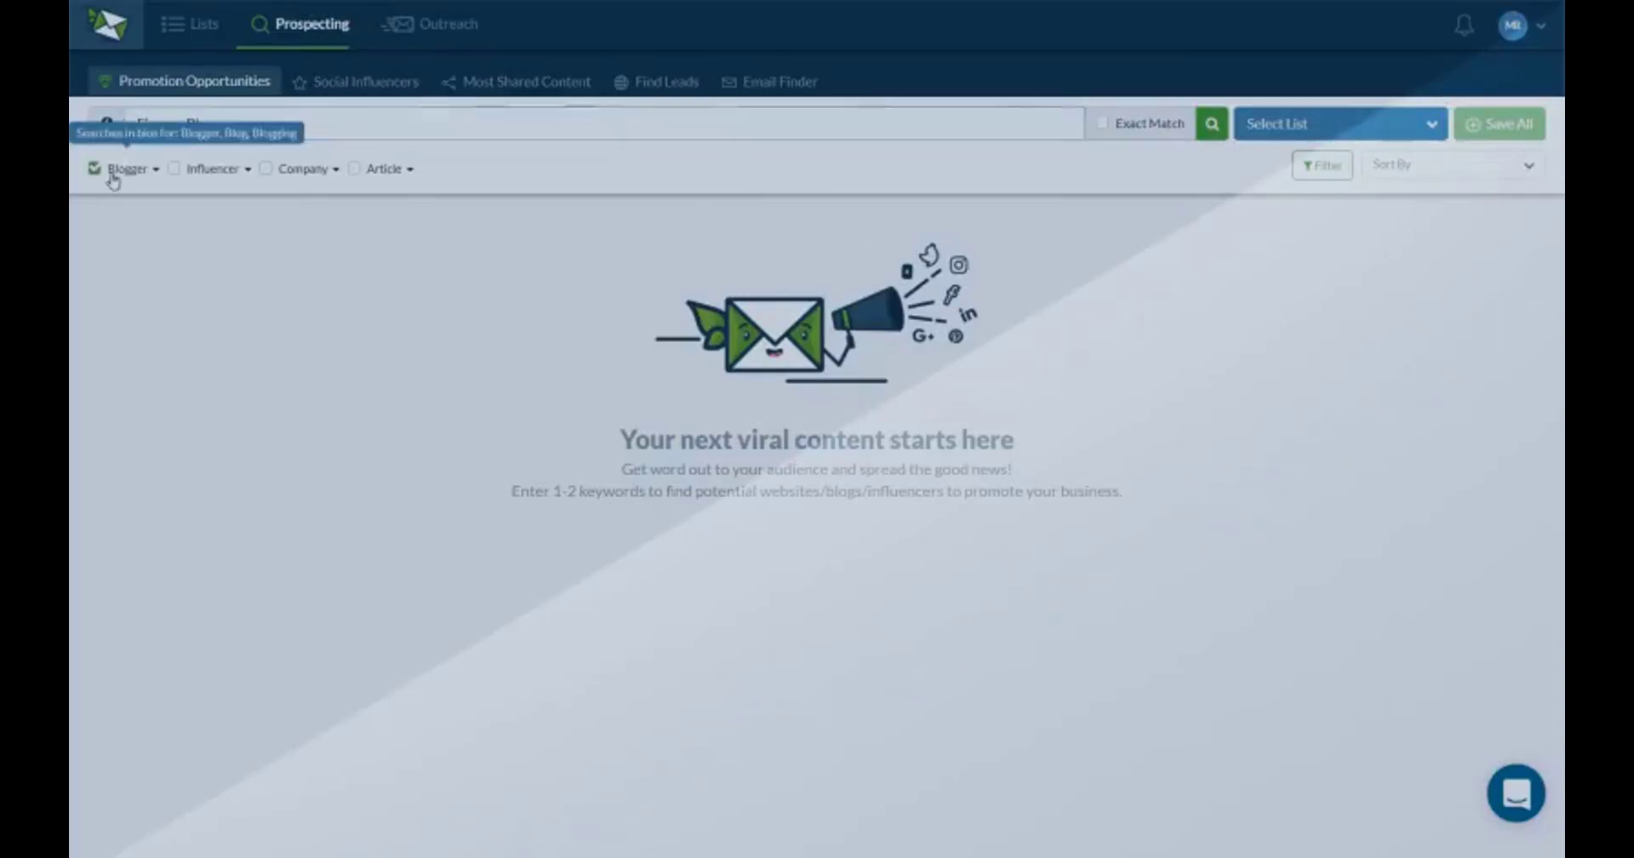
click(108, 175)
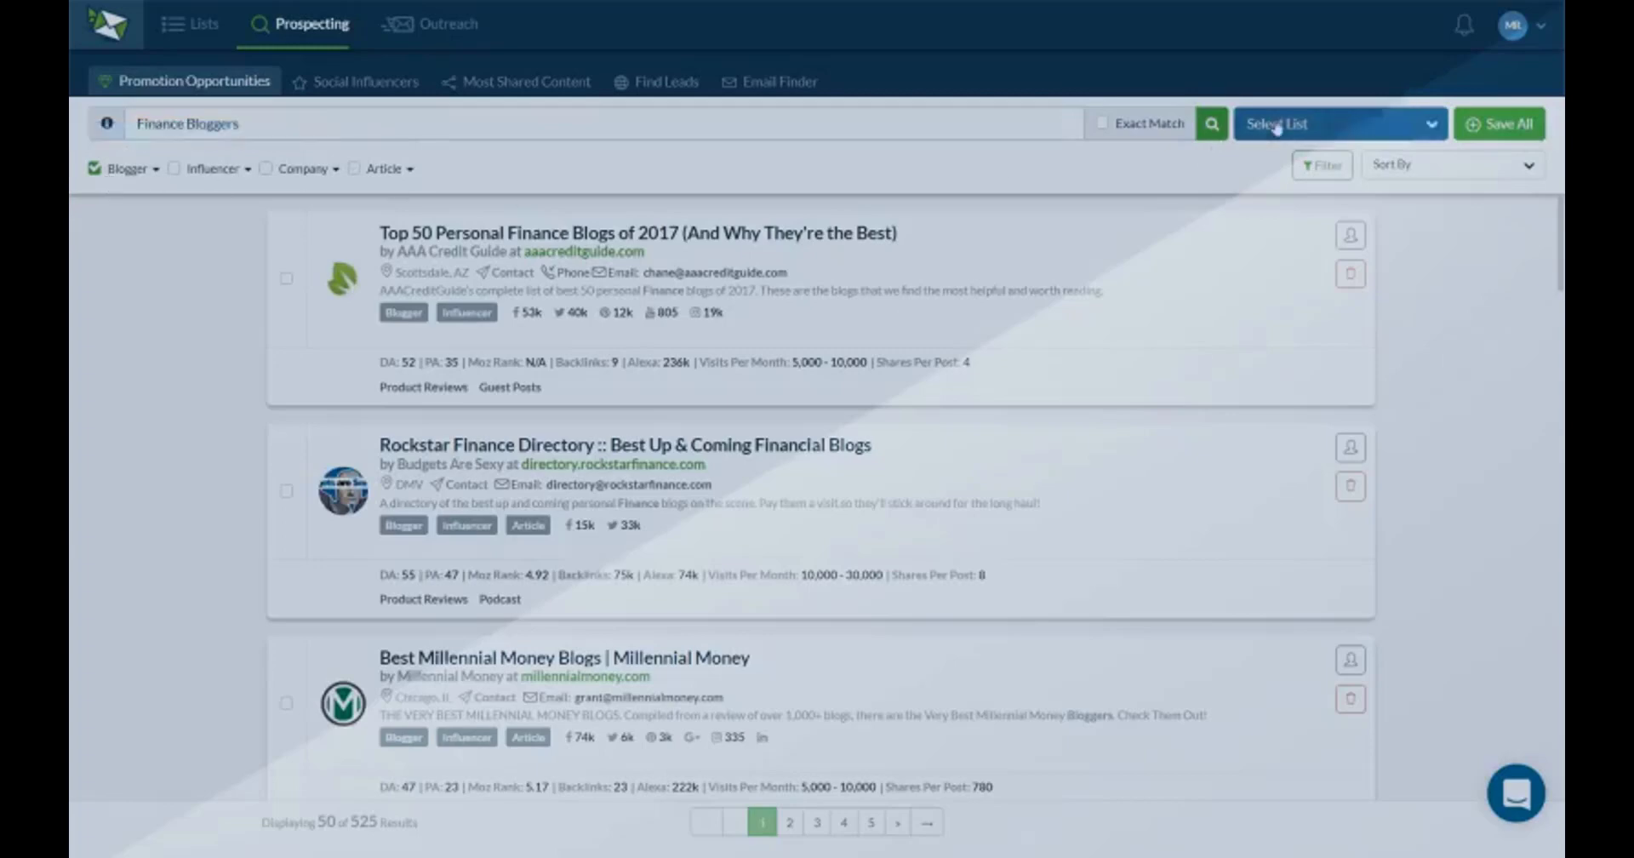
click(1276, 126)
click(1293, 238)
click(1320, 166)
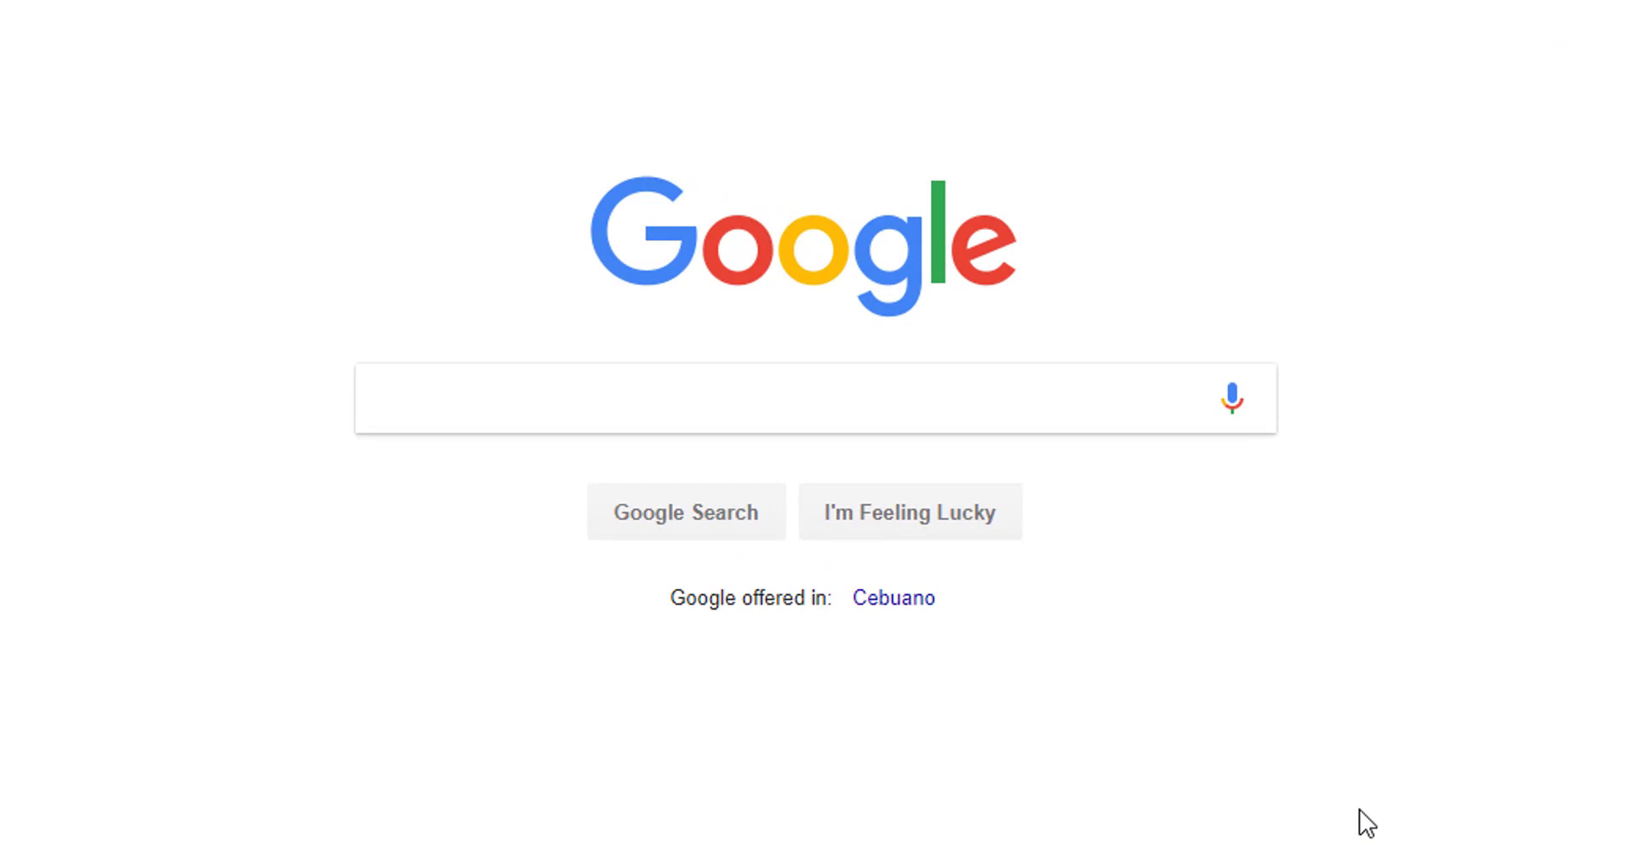
Search Google for 'how to groom your dog'
click(759, 405)
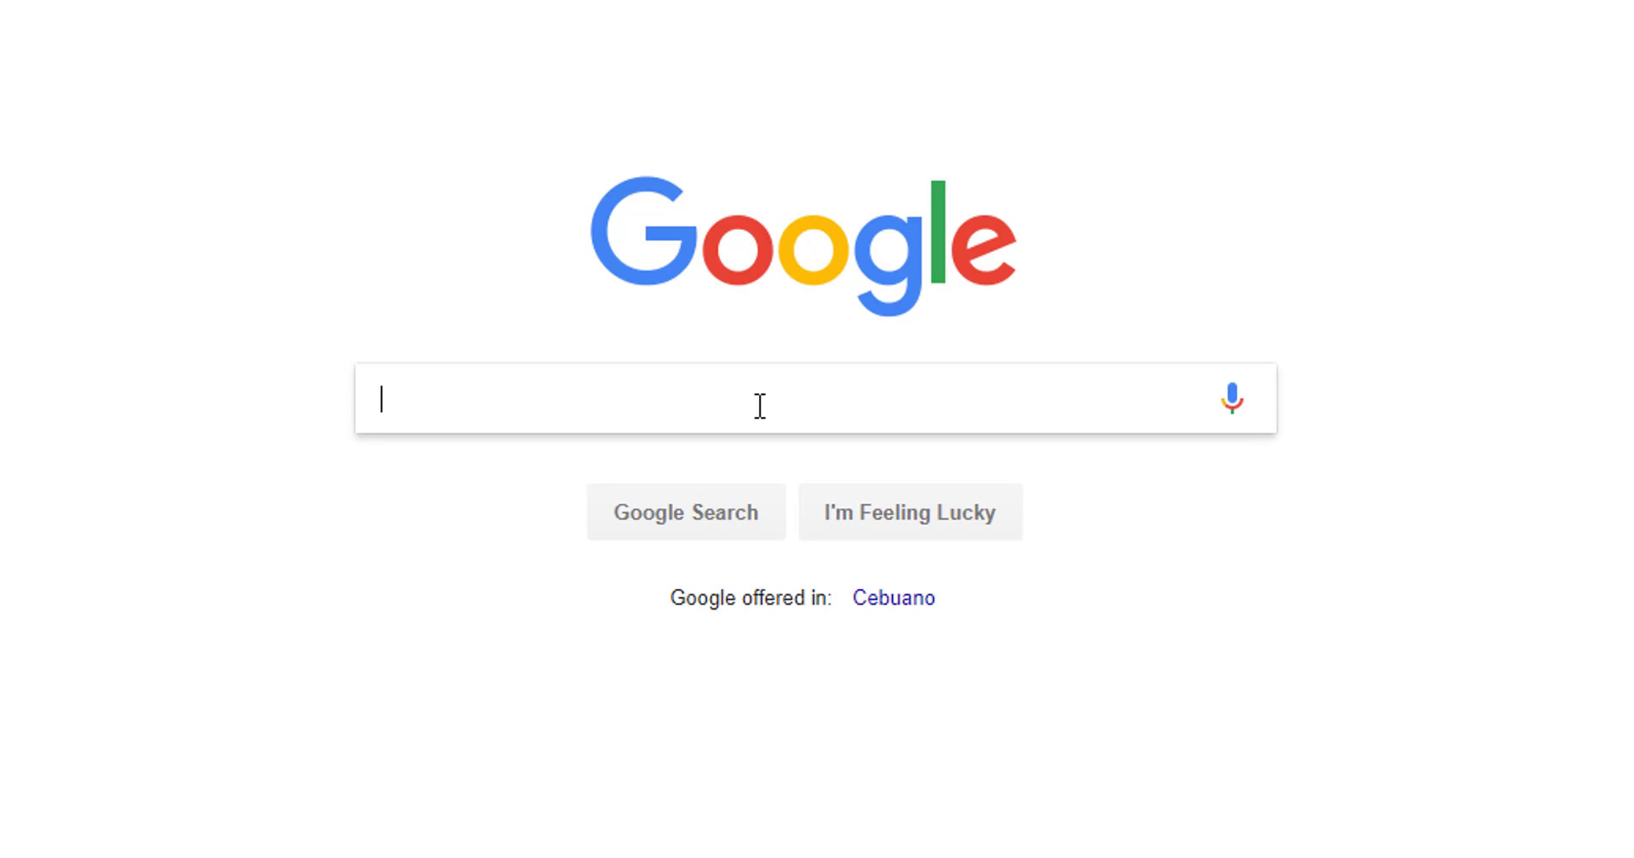
text(how to groom your dog)
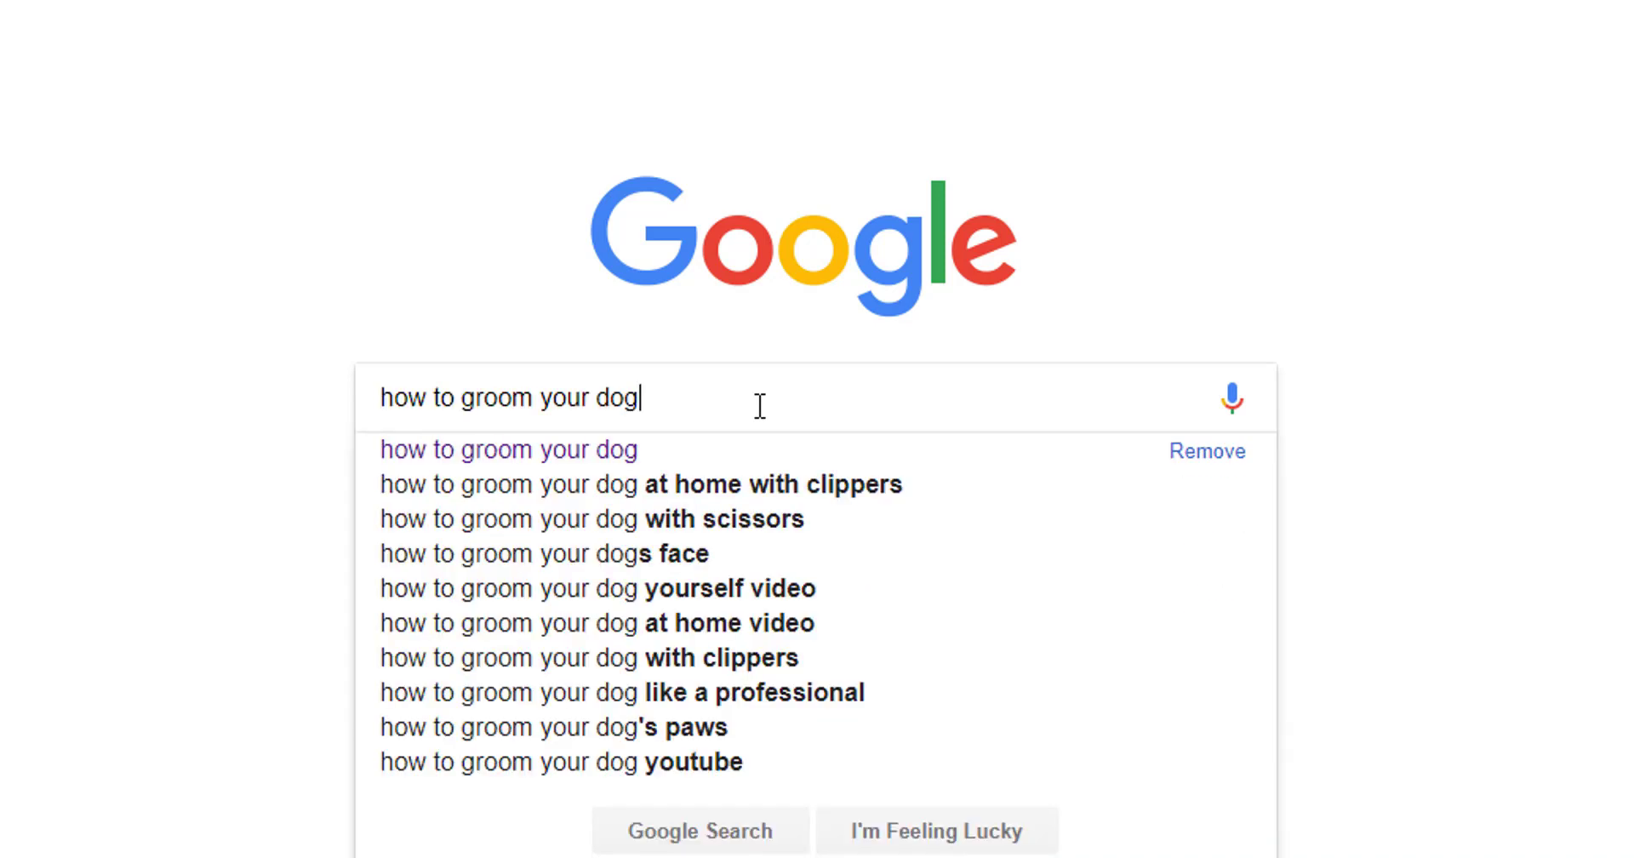
key(Return)
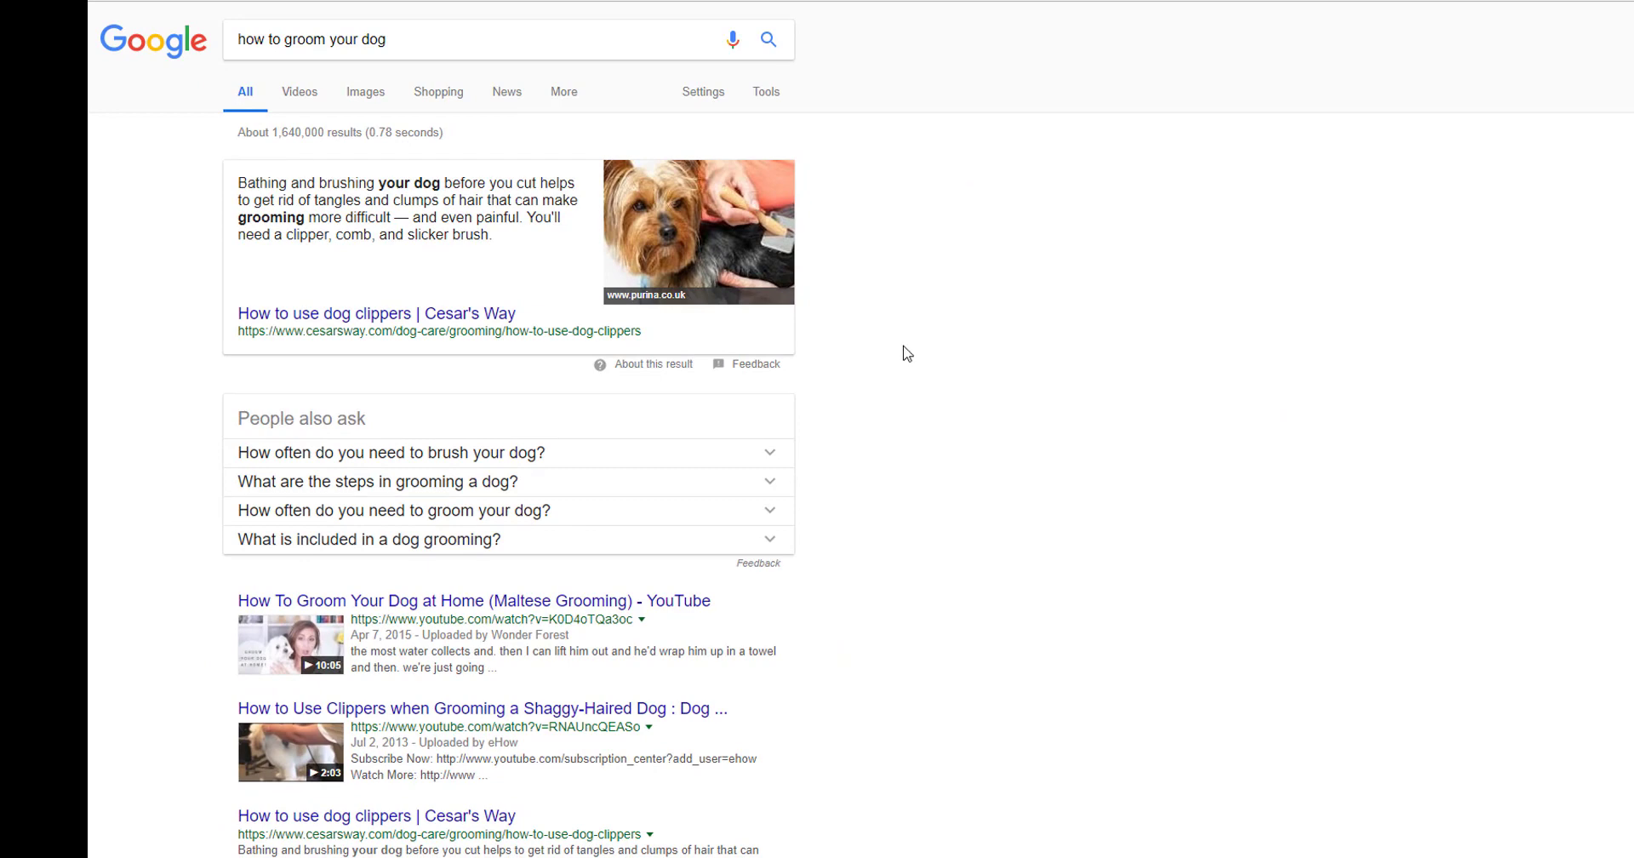
Scroll the results to find Petcha's article on grooming pets at home
scroll(902, 346, down, 6)
scroll(901, 346, down, 5)
scroll(901, 346, down, 3)
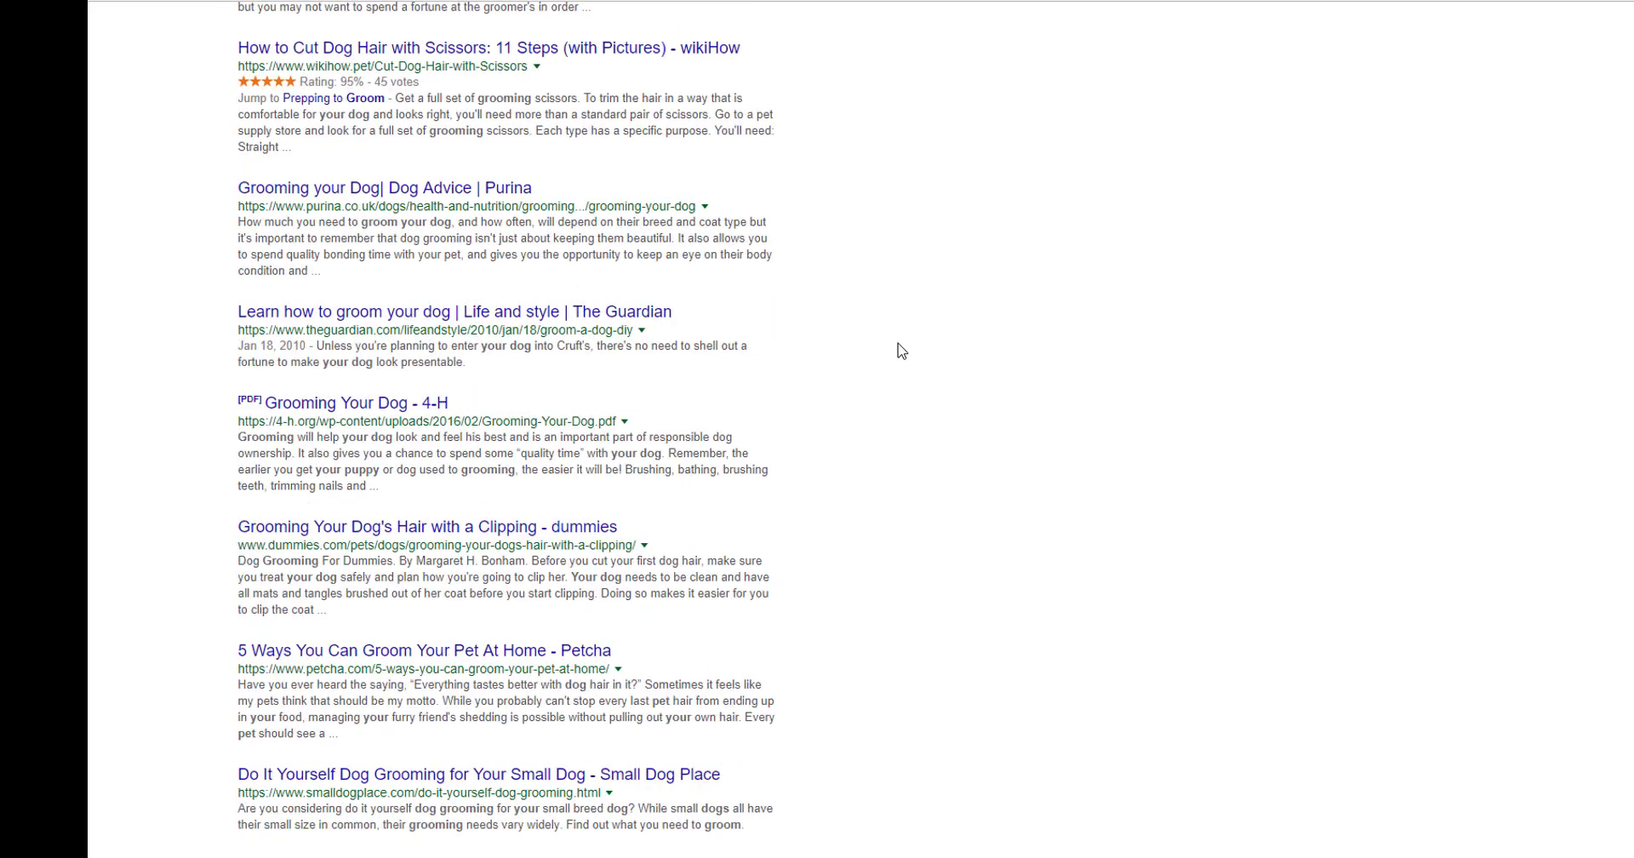
scroll(851, 331, down, 3)
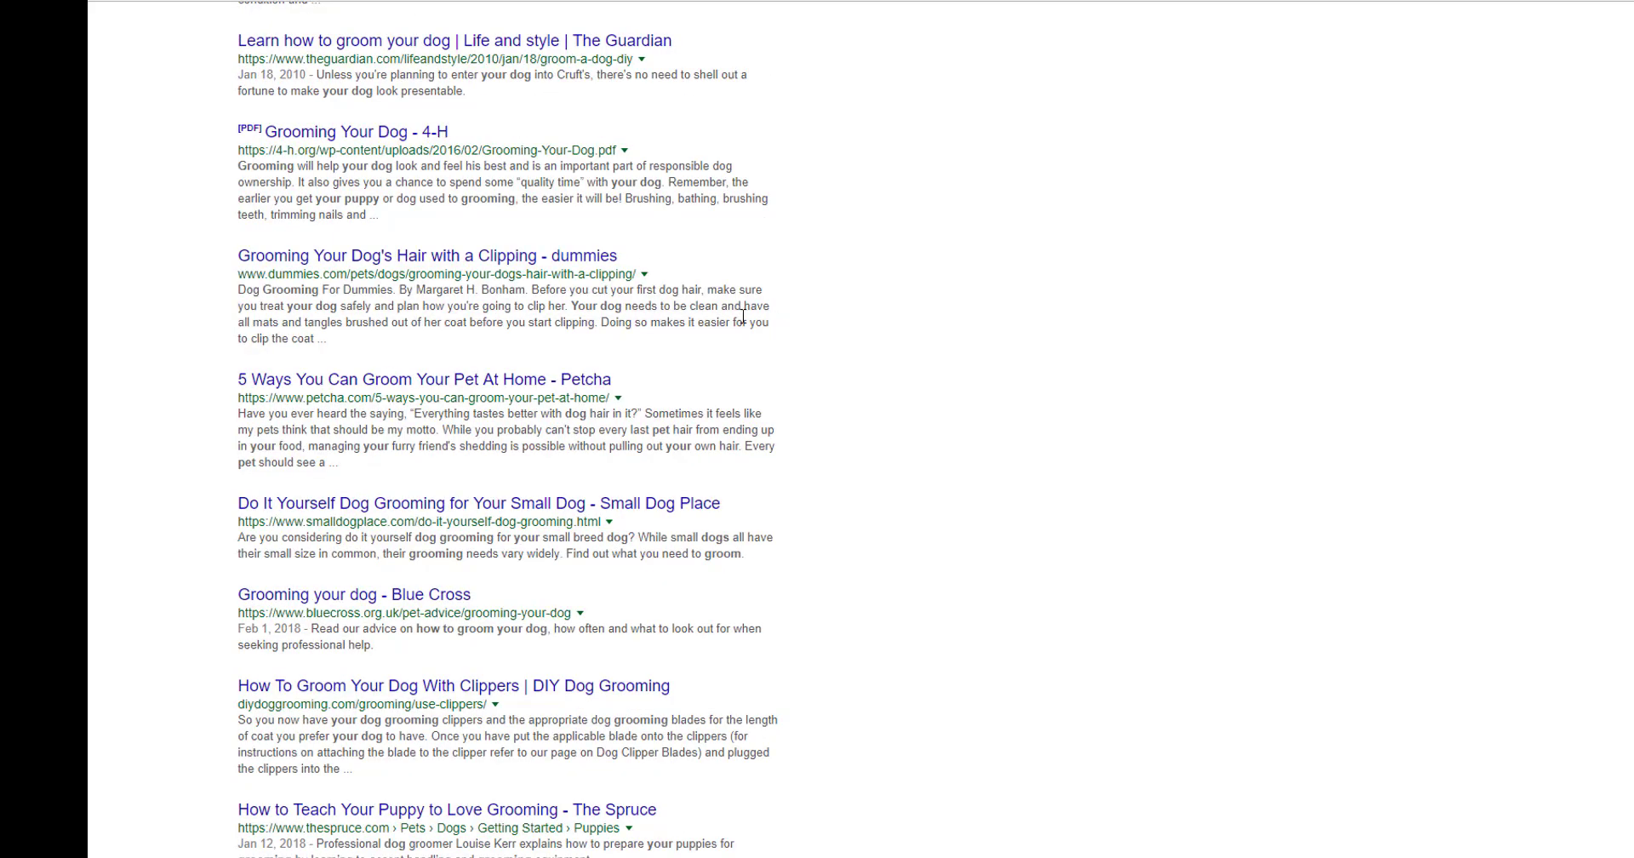
scroll(736, 311, down, 2)
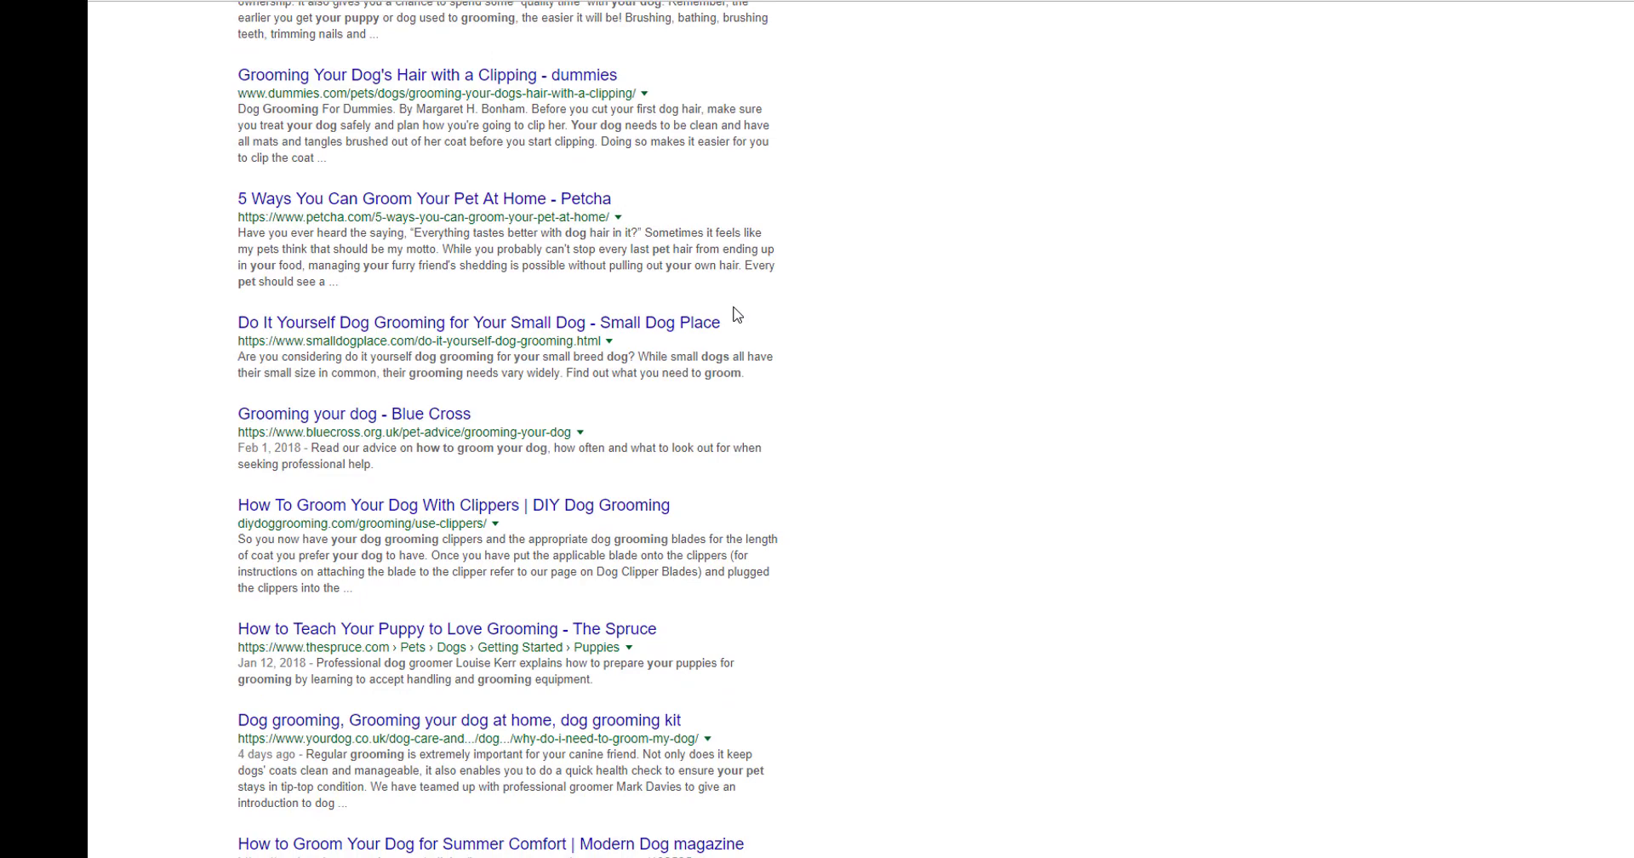
scroll(737, 314, down, 2)
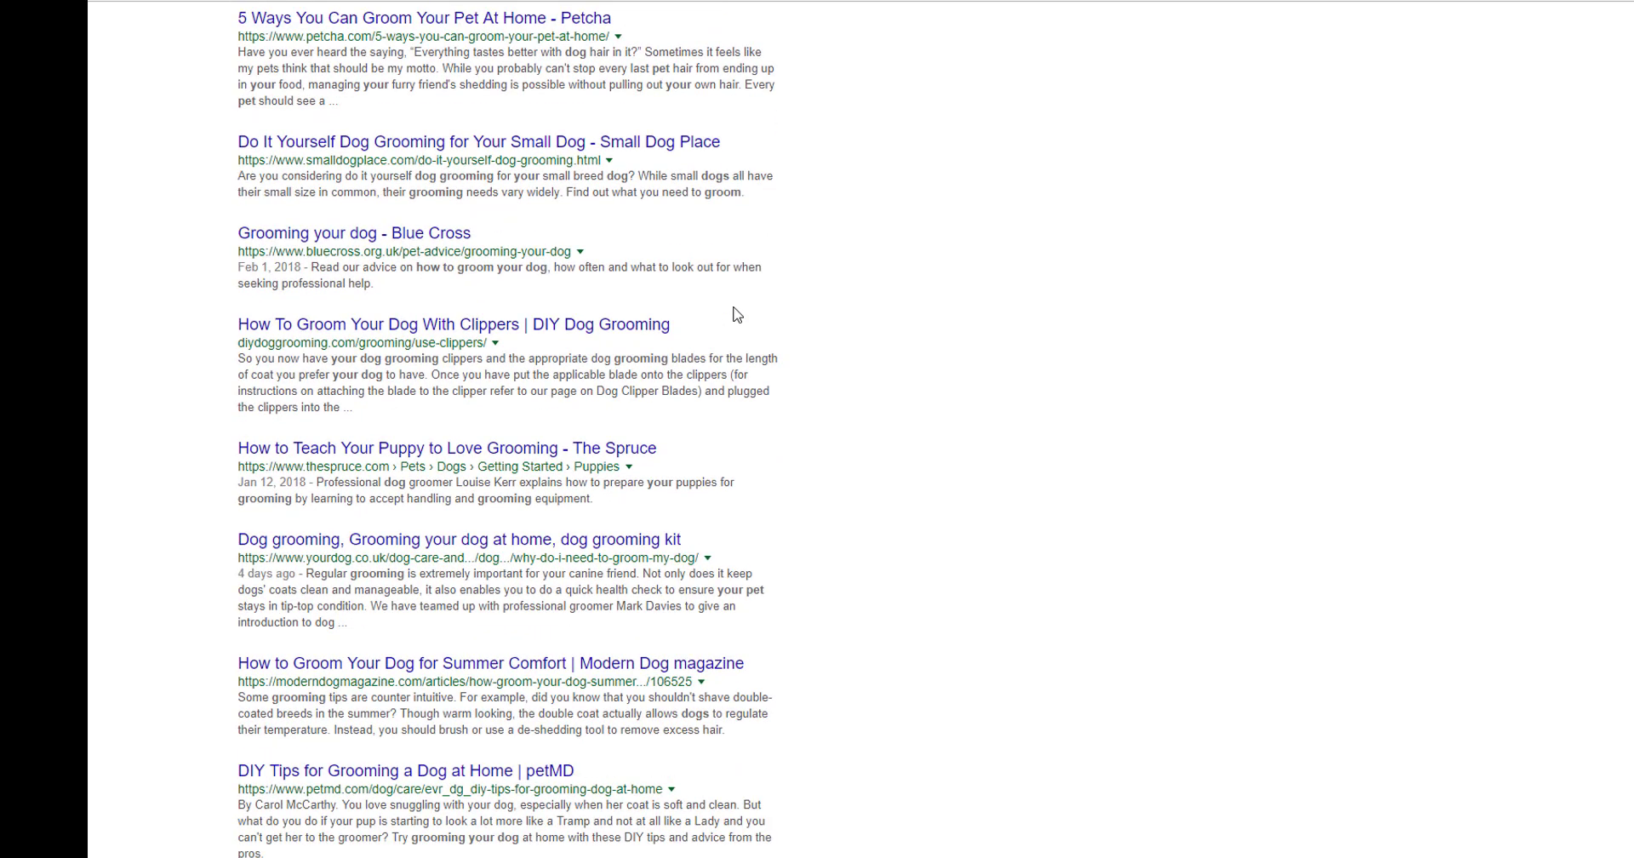
scroll(736, 315, down, 2)
scroll(737, 308, down, 2)
scroll(737, 306, up, 4)
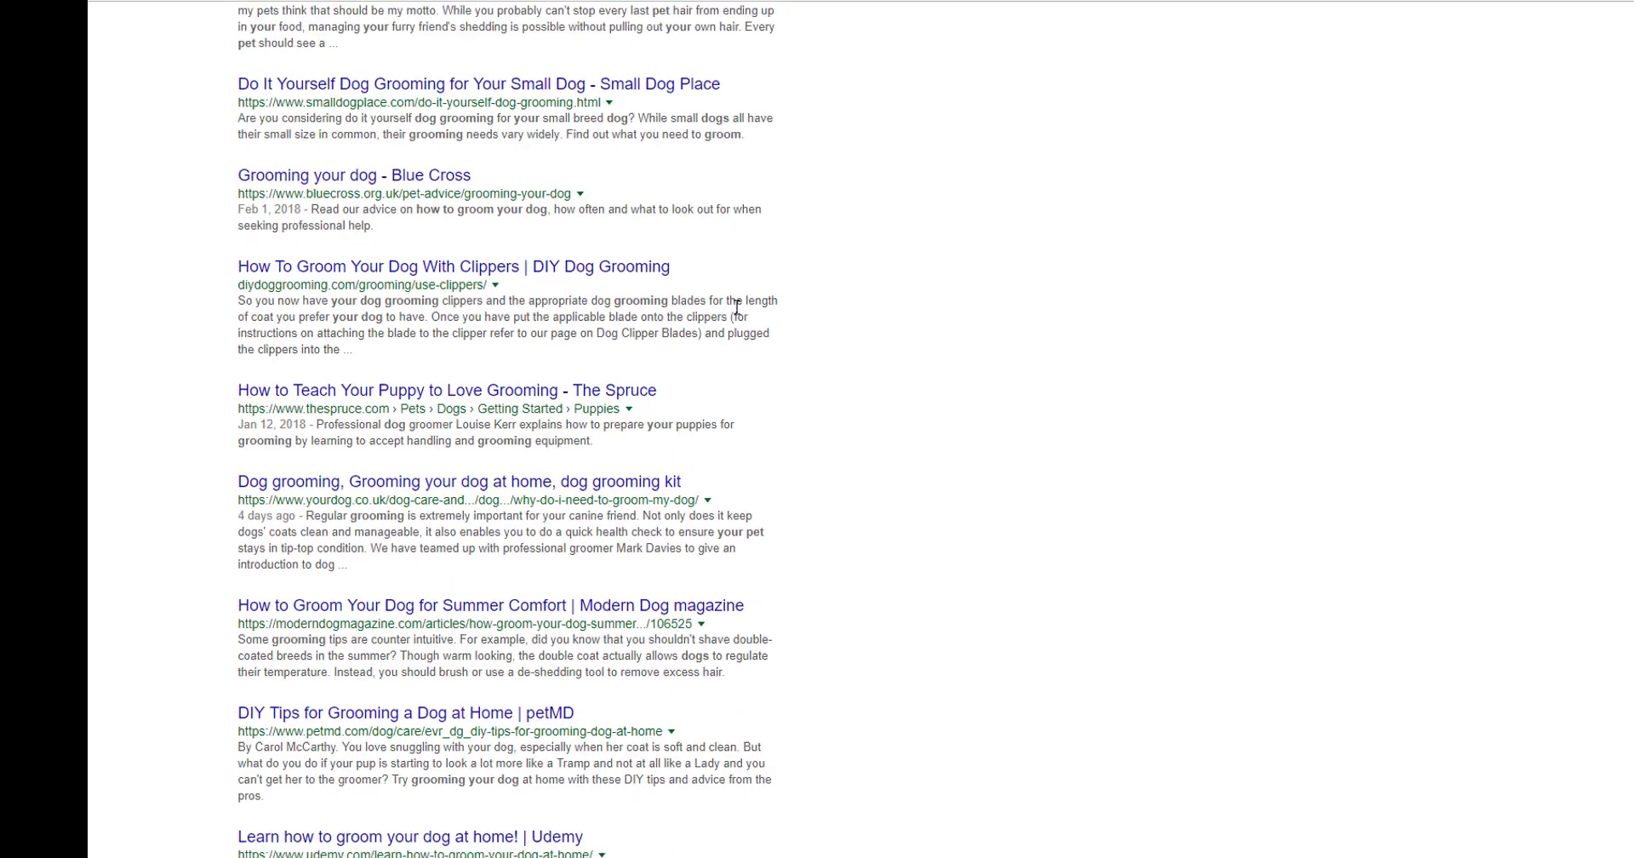
scroll(737, 306, up, 2)
scroll(737, 307, up, 1)
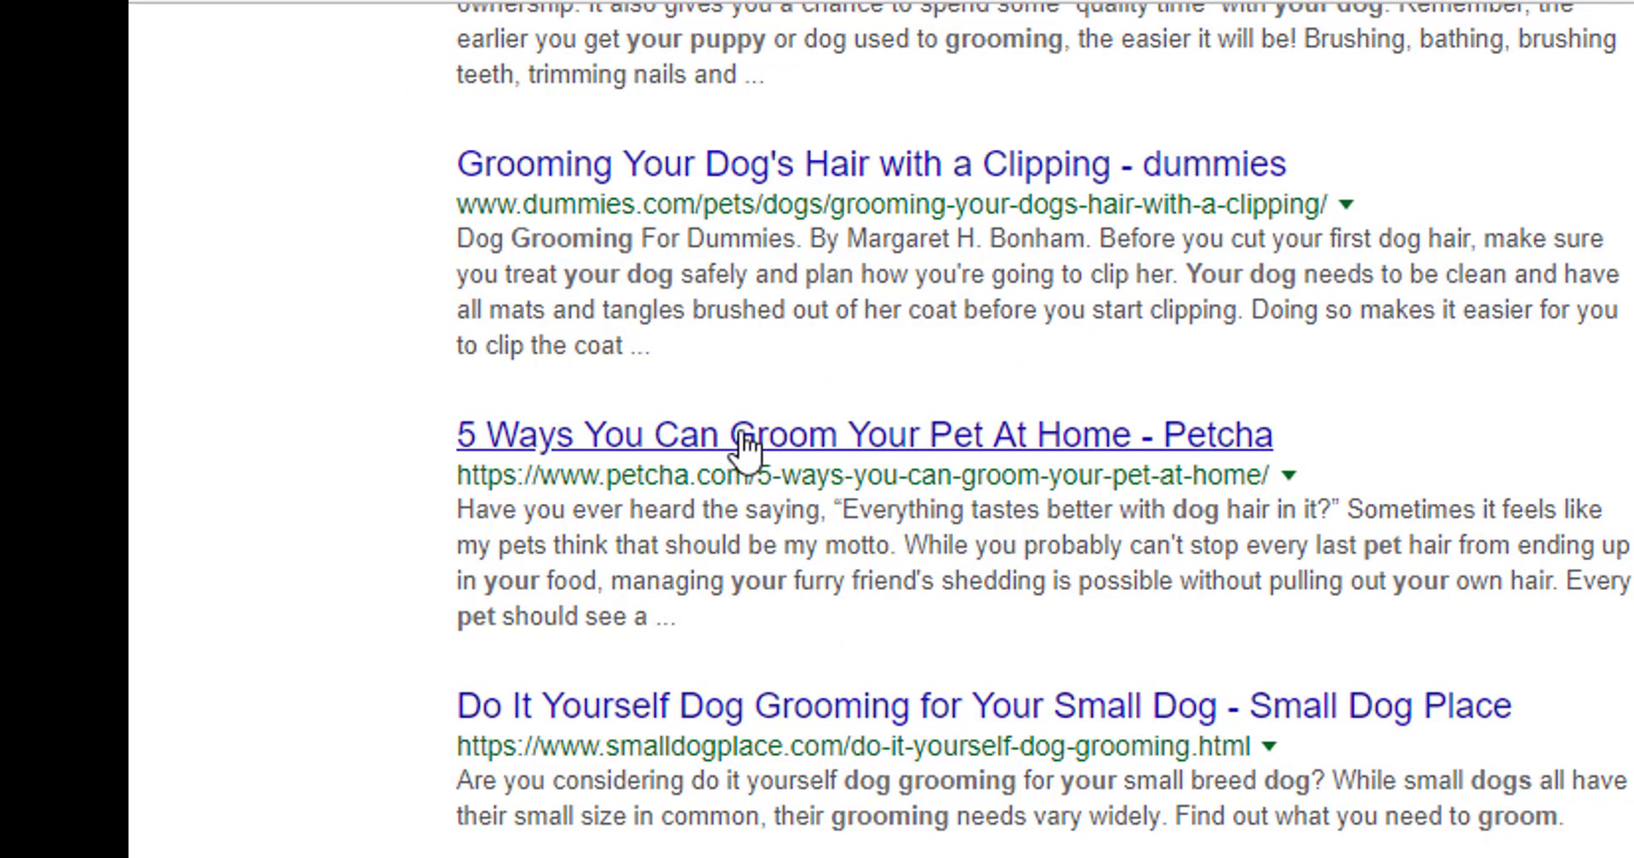
Open Petcha's '5 Ways You Can Groom Your Pet At Home' in a new tab and read it
right_click(793, 435)
click(791, 462)
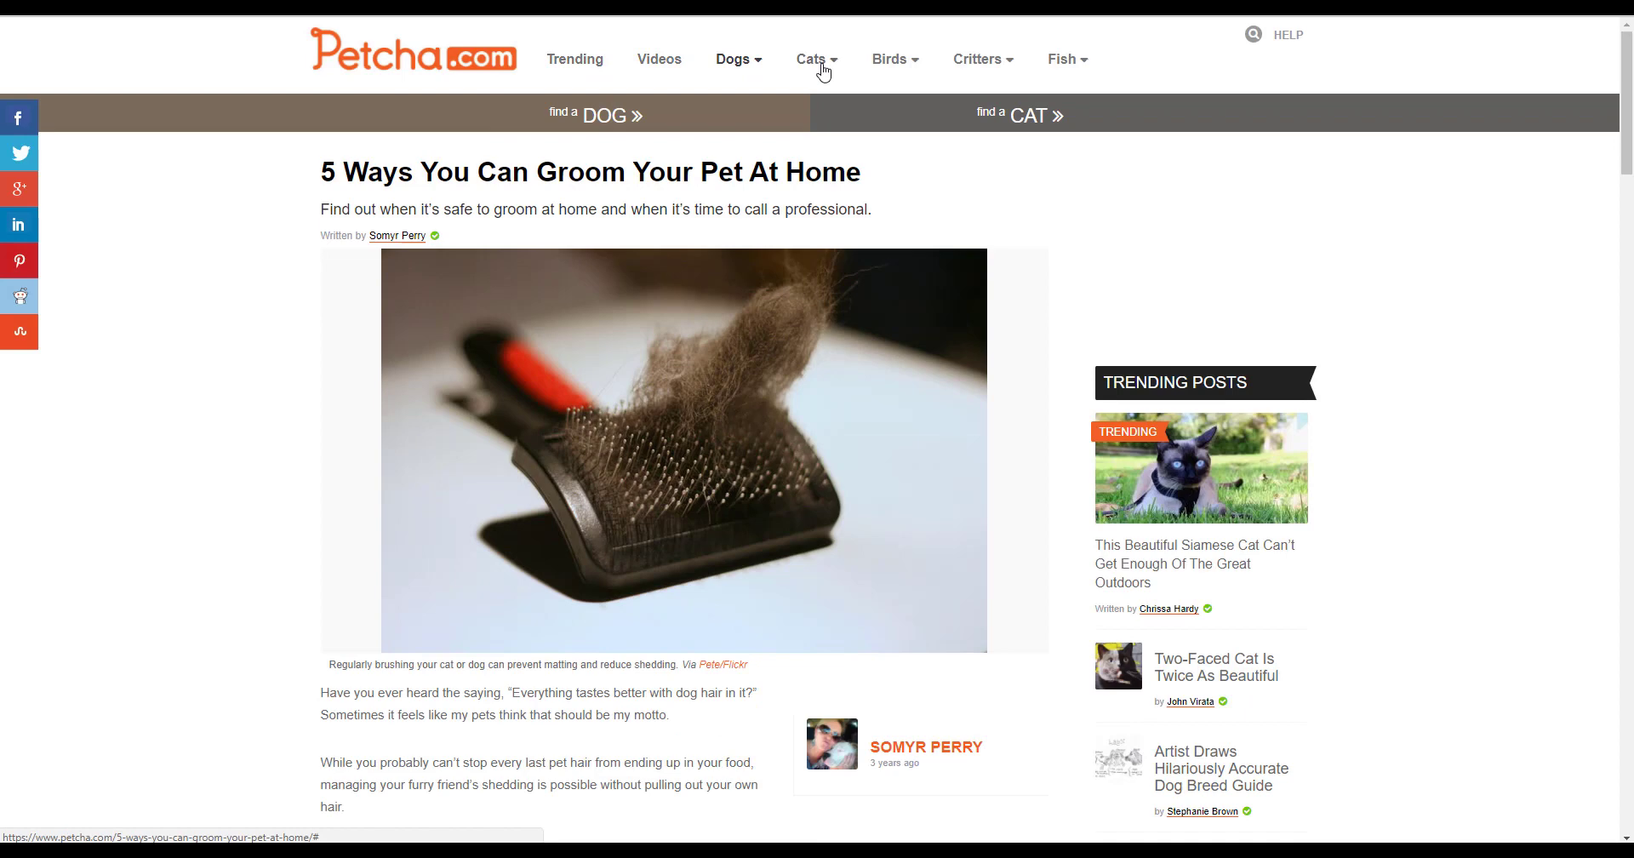
scroll(681, 230, down, 5)
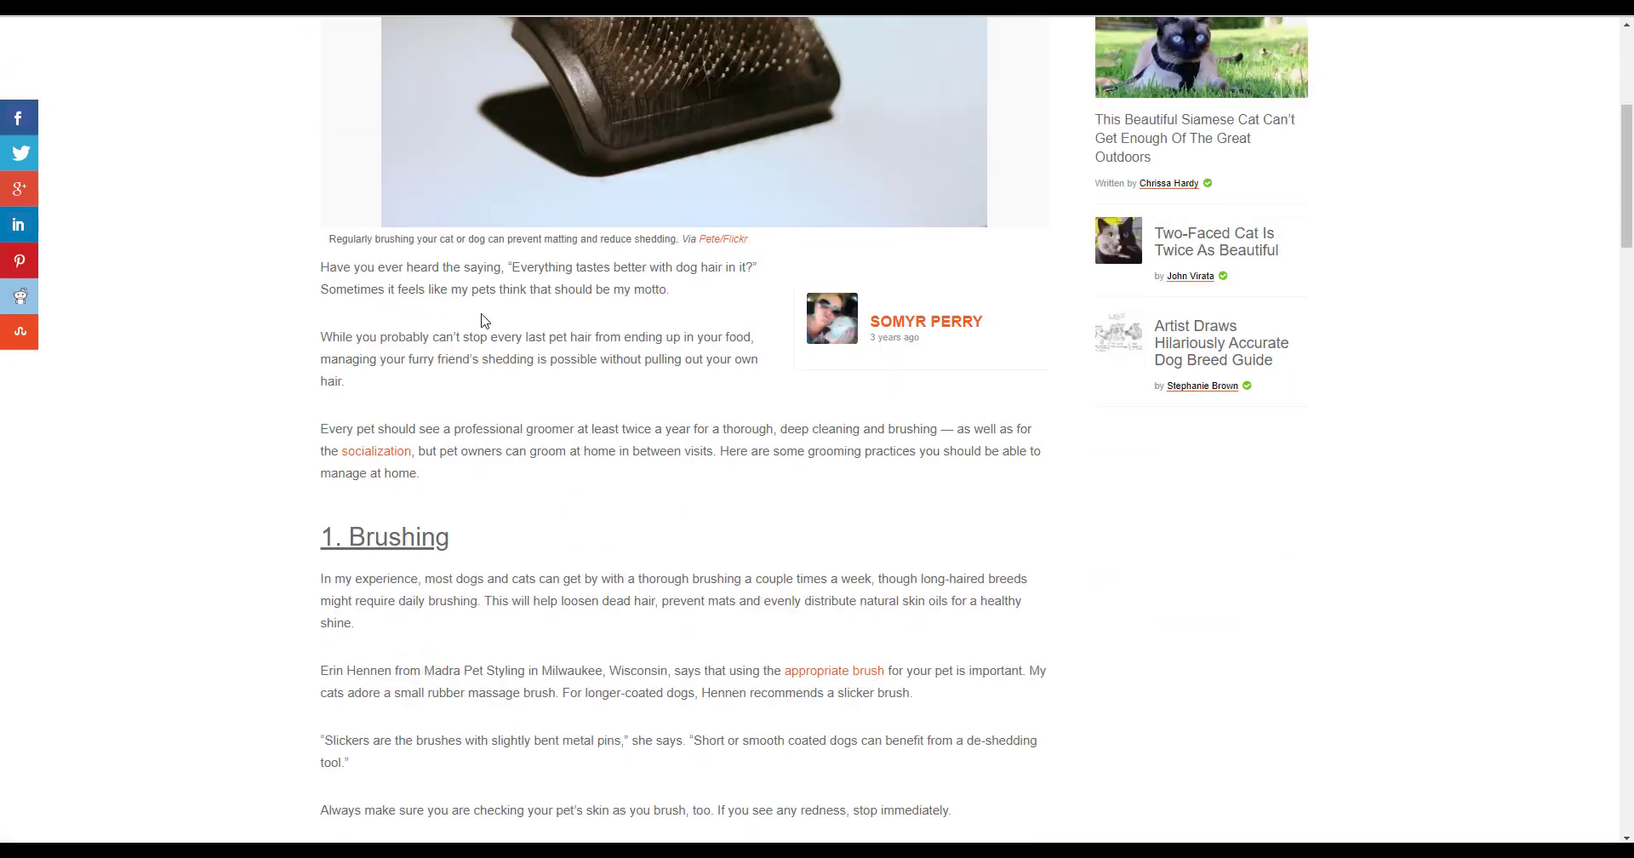
scroll(482, 320, down, 3)
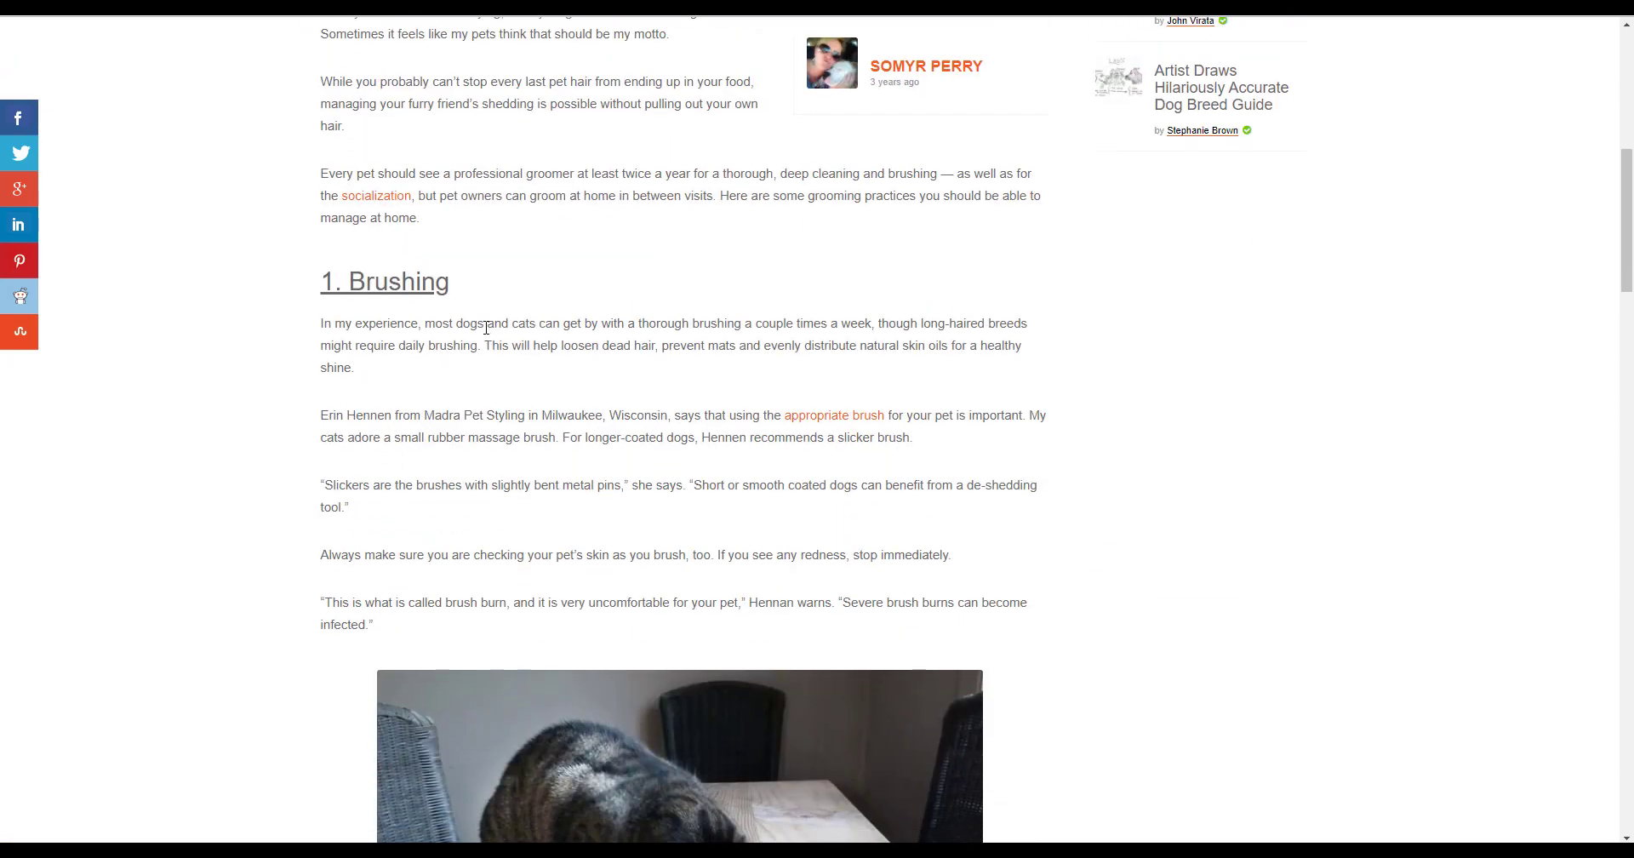
scroll(486, 328, down, 3)
scroll(485, 340, down, 4)
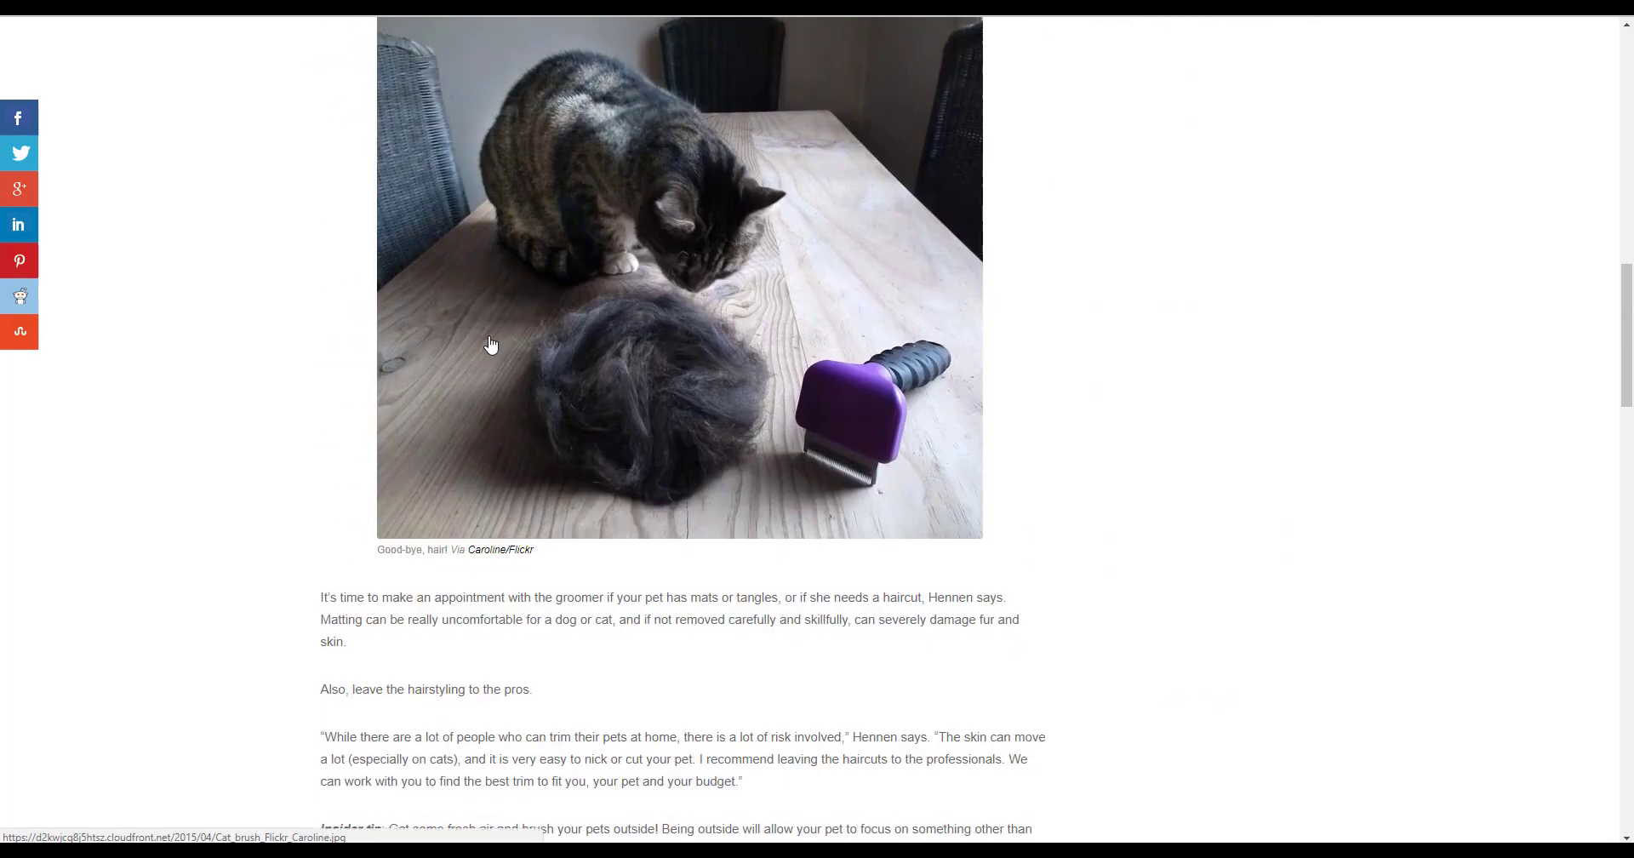
scroll(485, 346, up, 8)
scroll(547, 342, up, 7)
scroll(975, 249, up, 1)
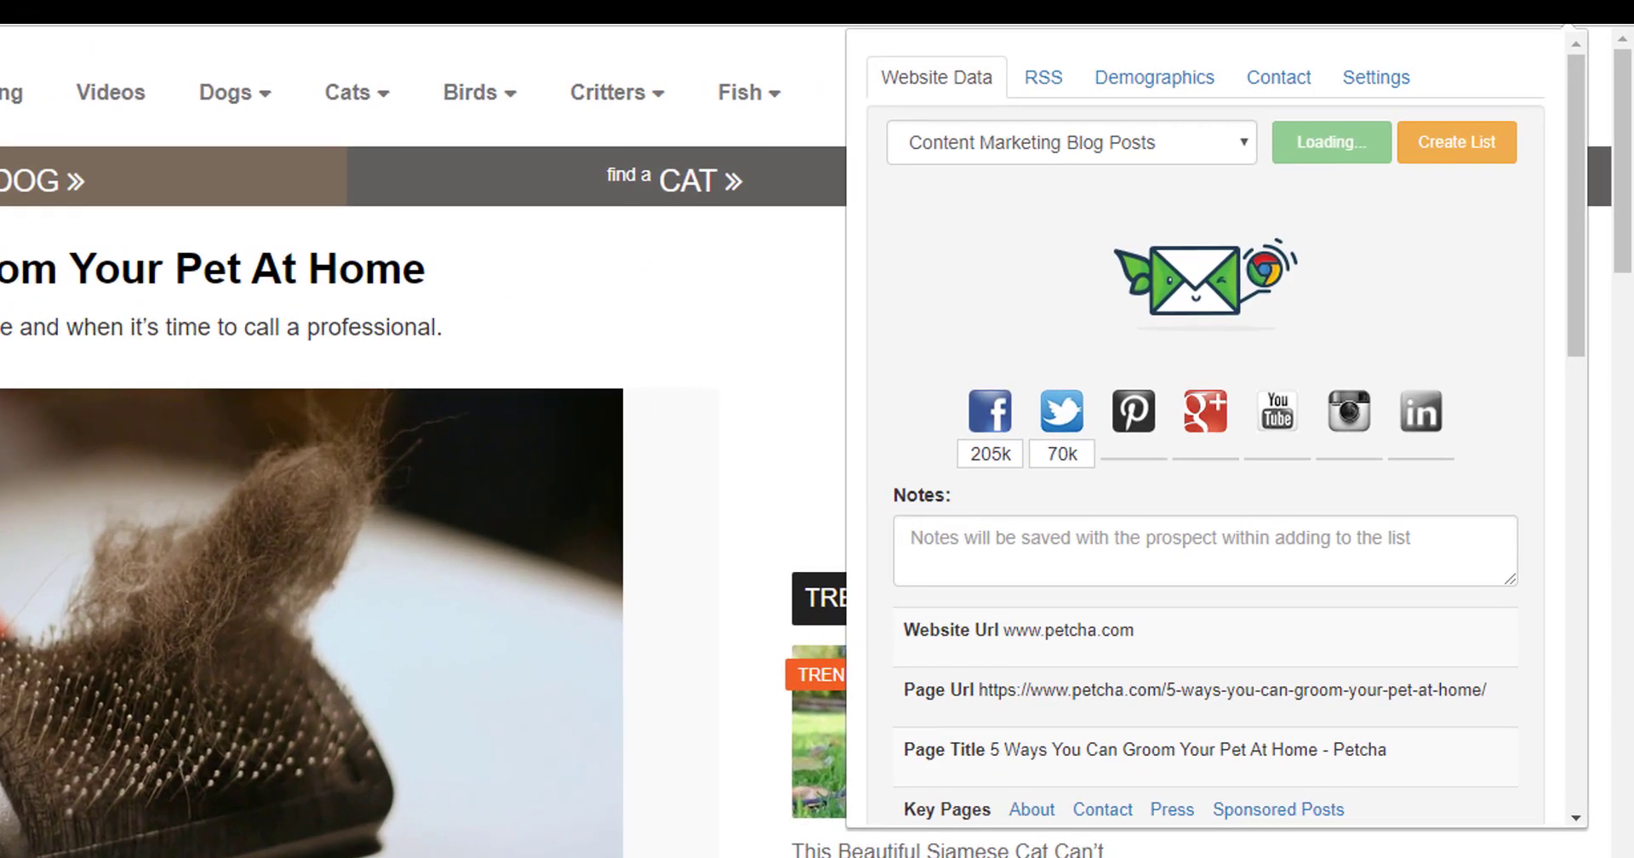
Scroll through Petcha's website data, emails and authority metrics in the NinjaOutreach panel
scroll(1131, 351, down, 5)
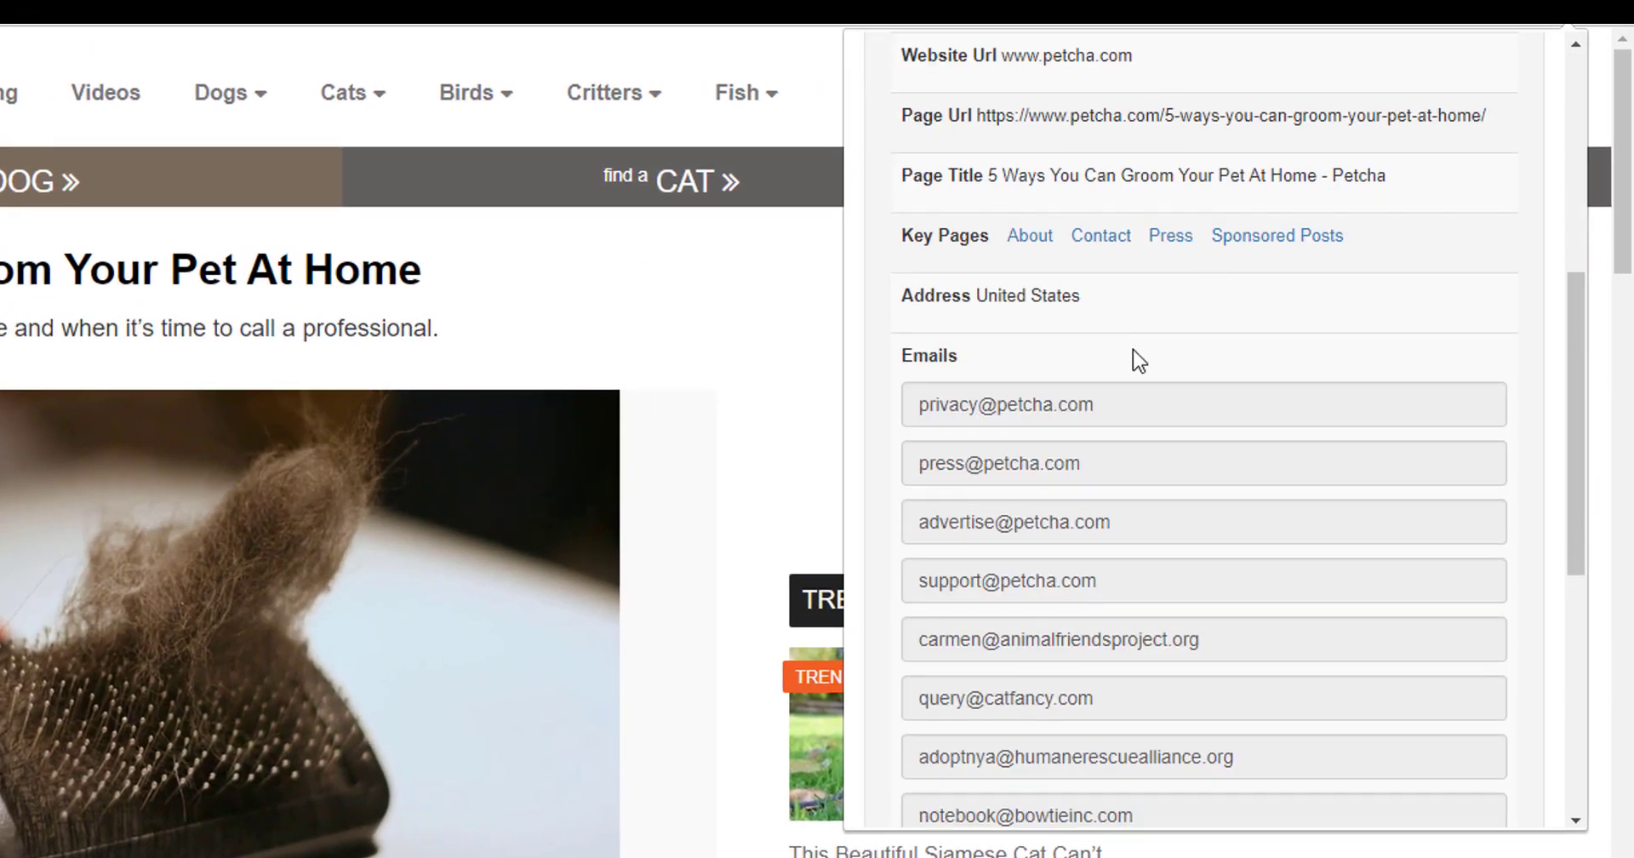
scroll(1135, 353, down, 5)
scroll(1200, 374, down, 2)
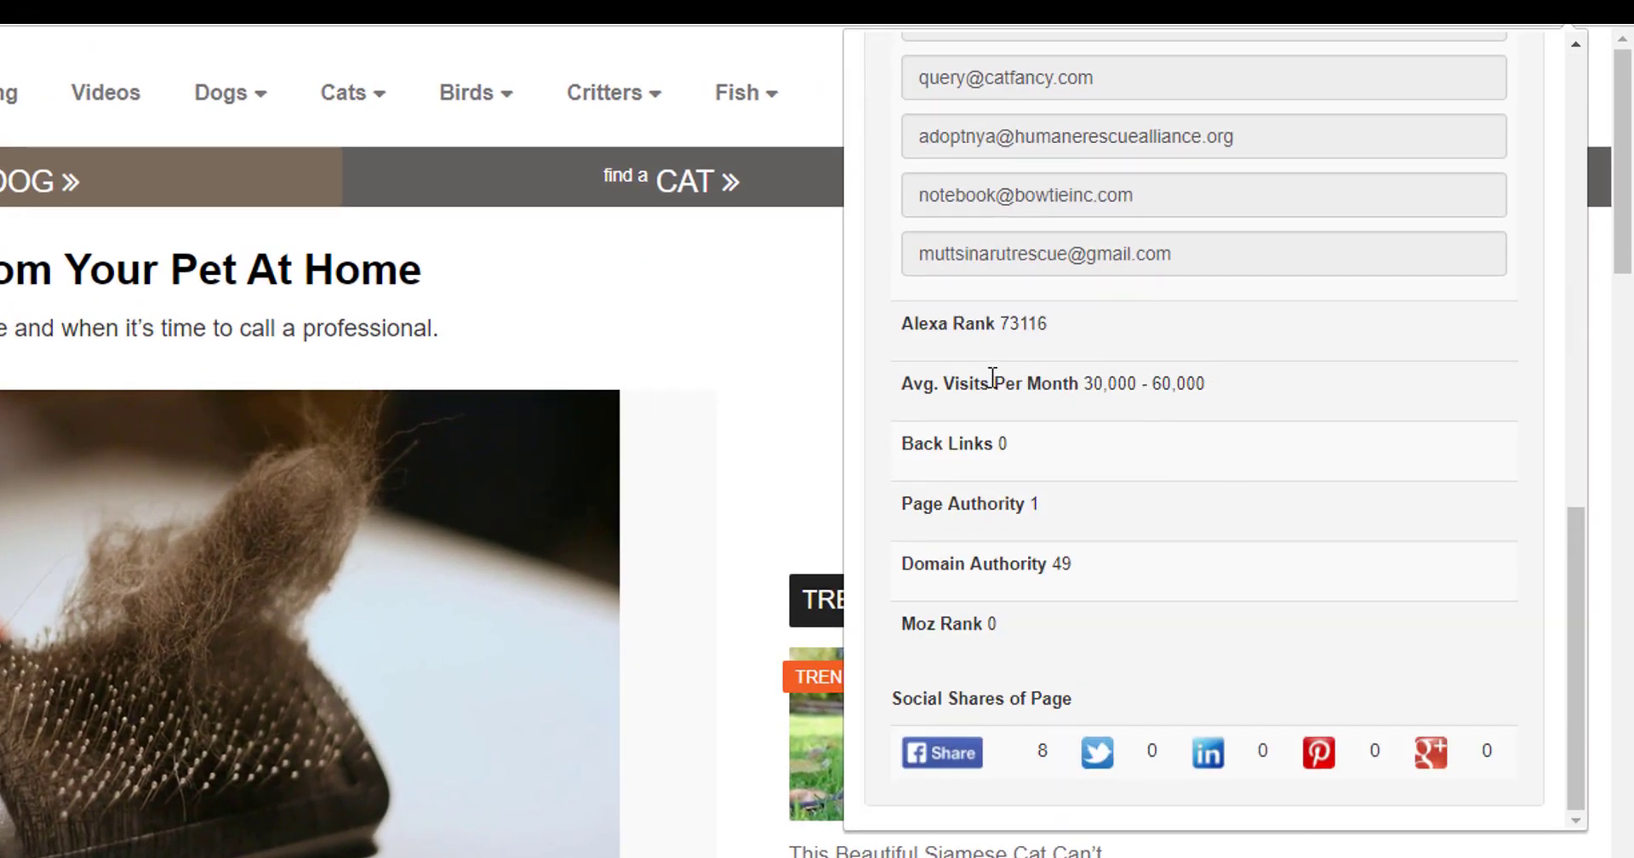
scroll(1147, 583, up, 8)
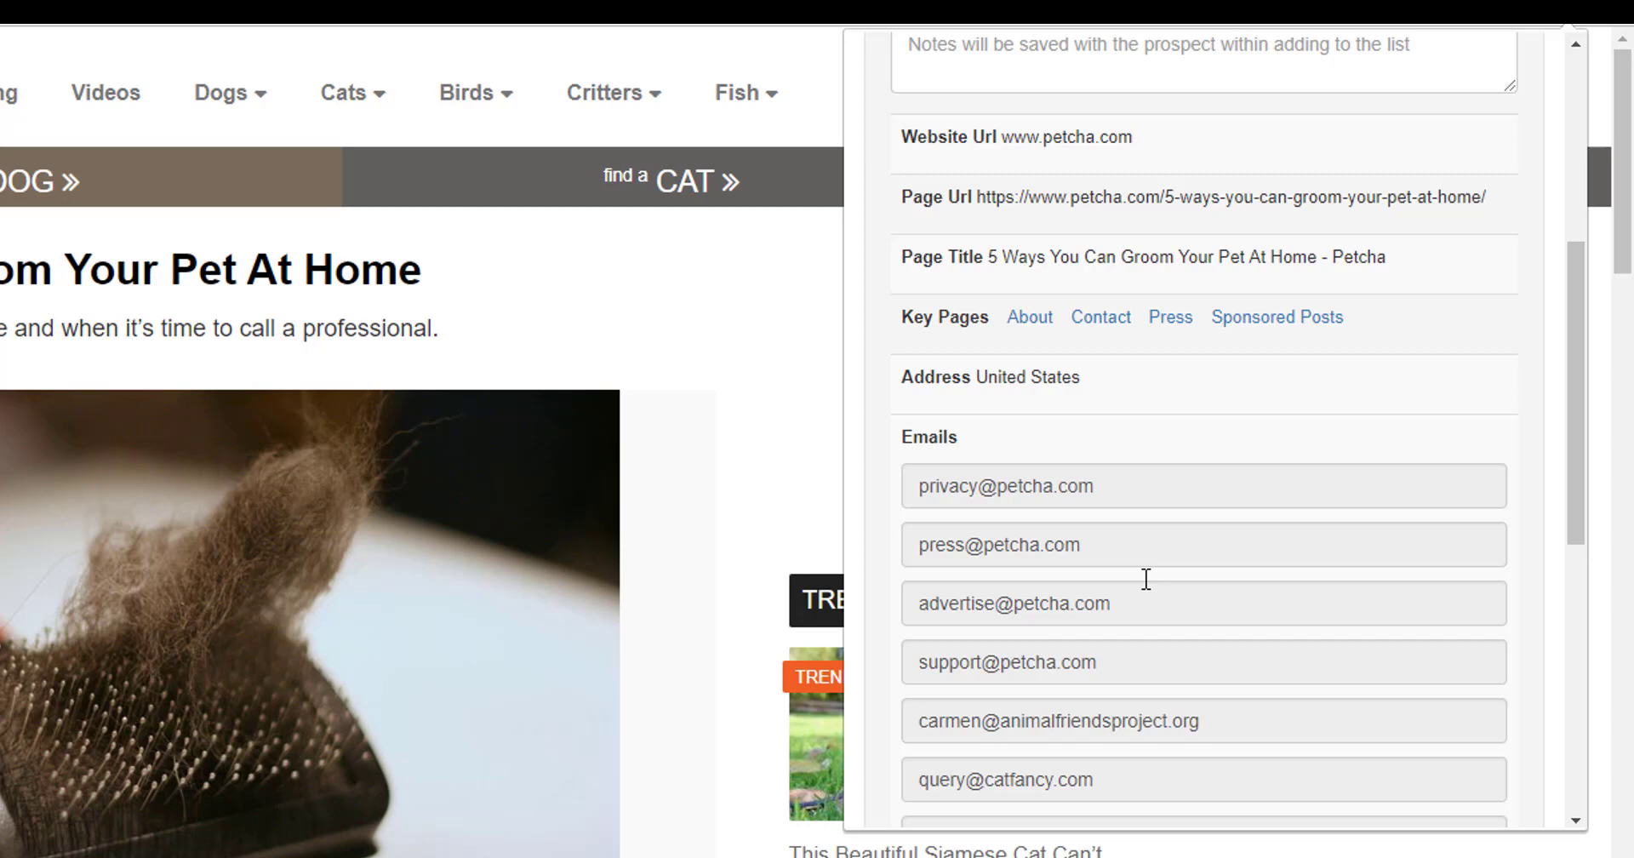
scroll(1145, 576, up, 5)
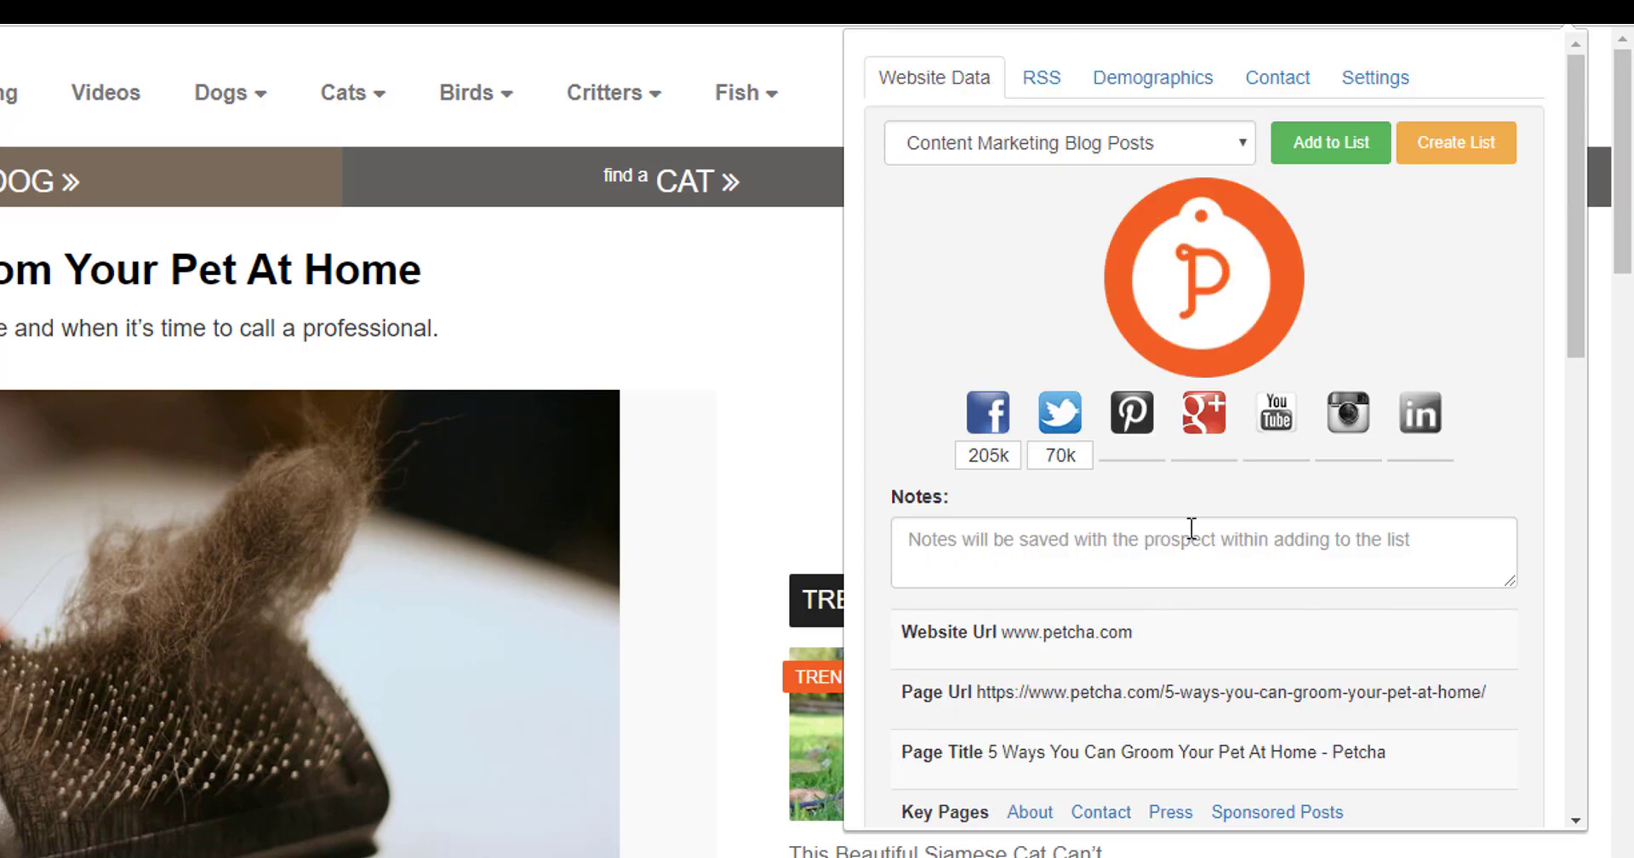
Look over the existing prospect lists in the extension's list dropdown
click(1213, 147)
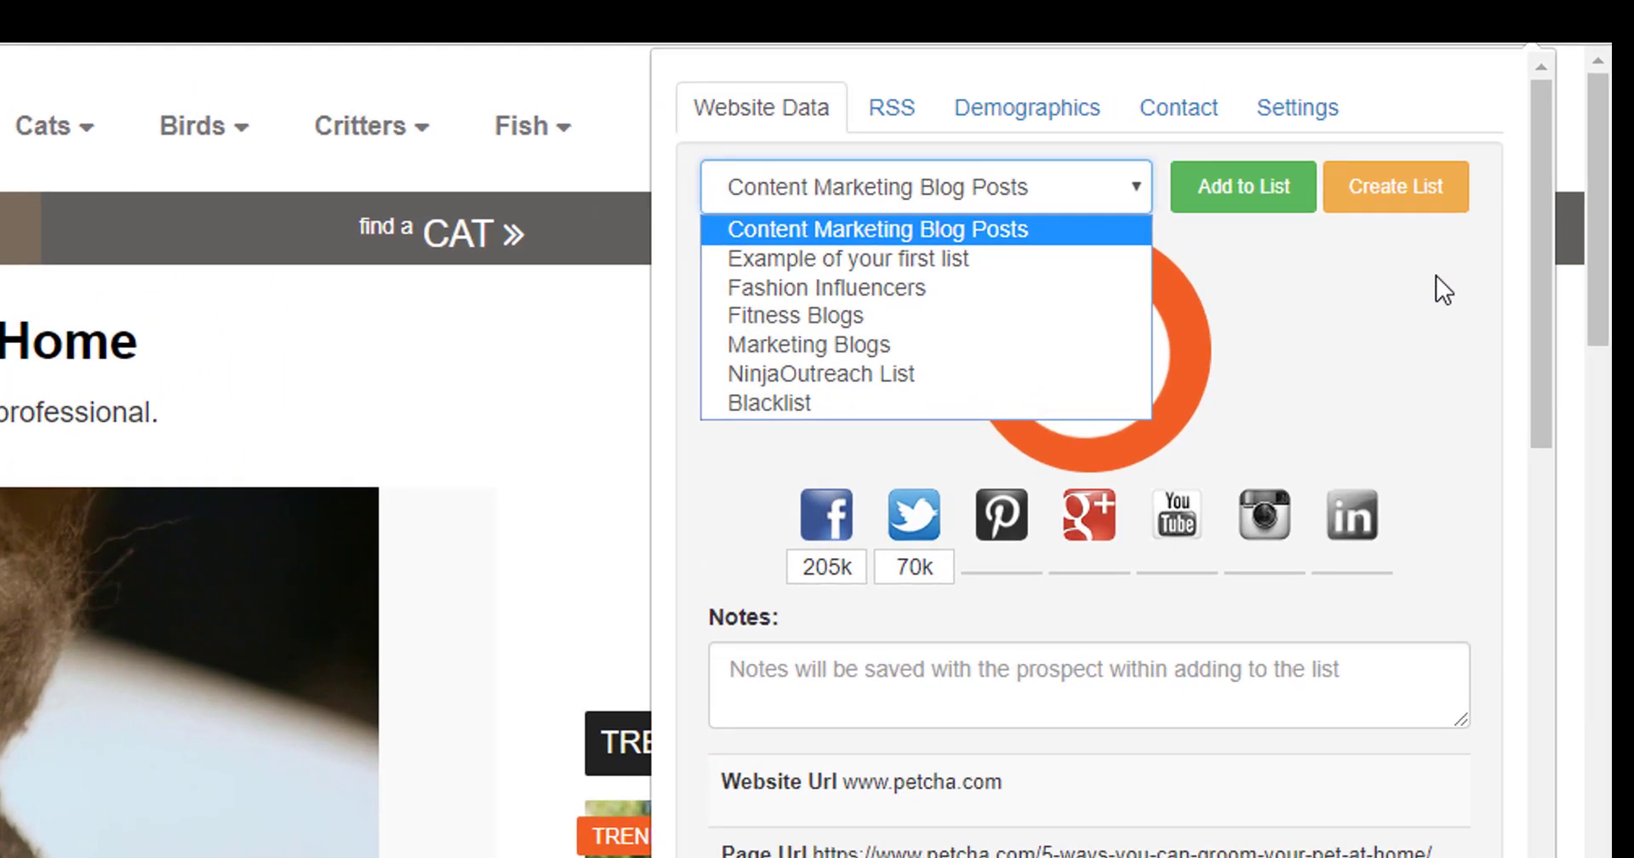
click(1436, 274)
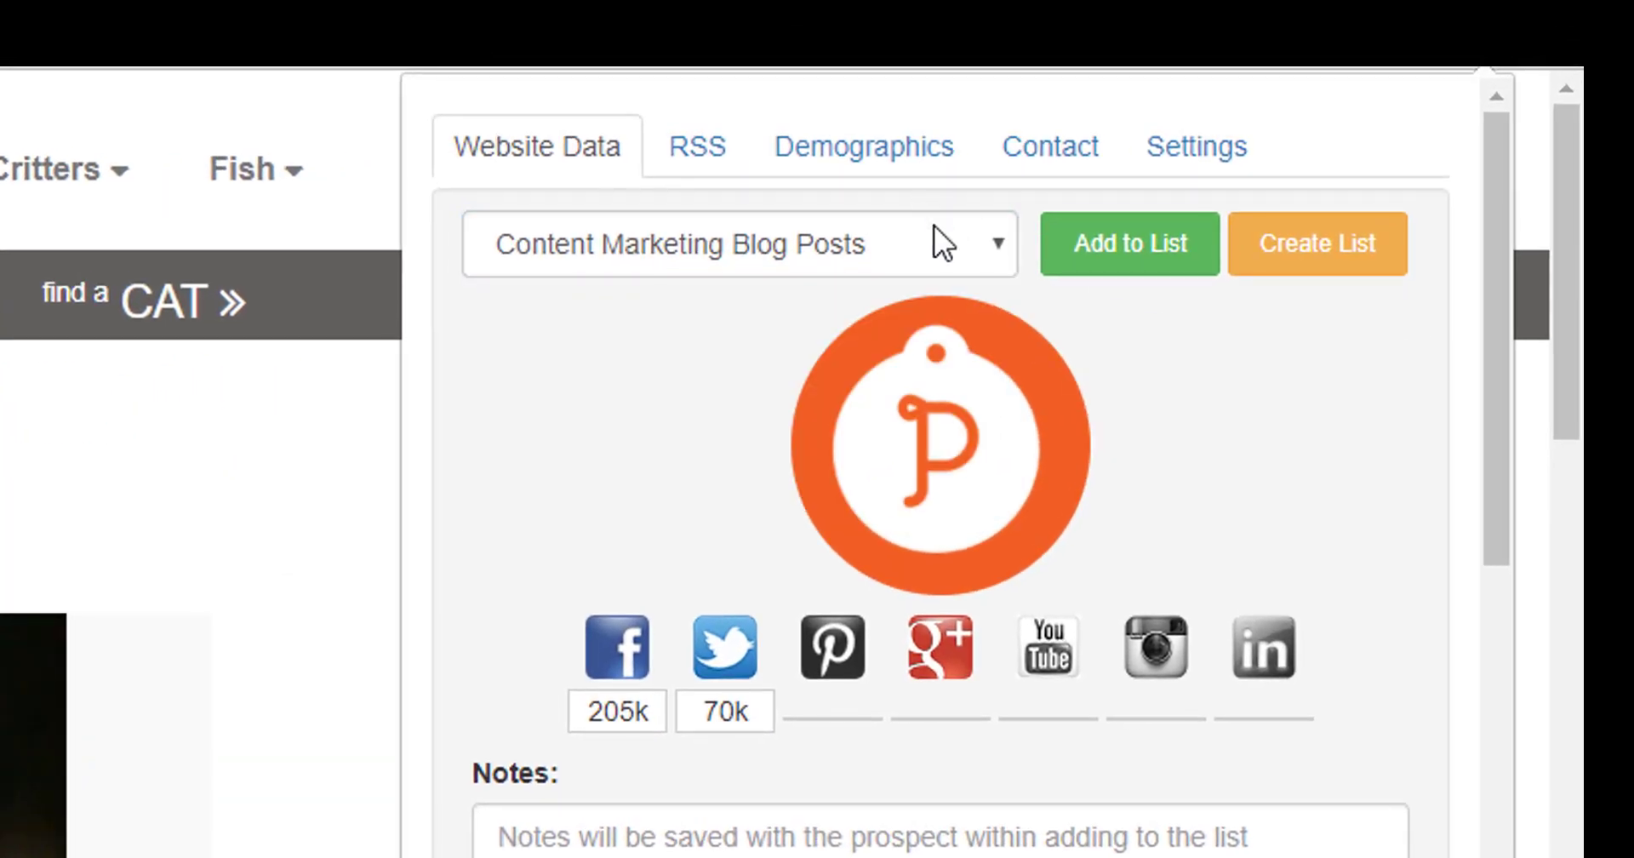
click(936, 228)
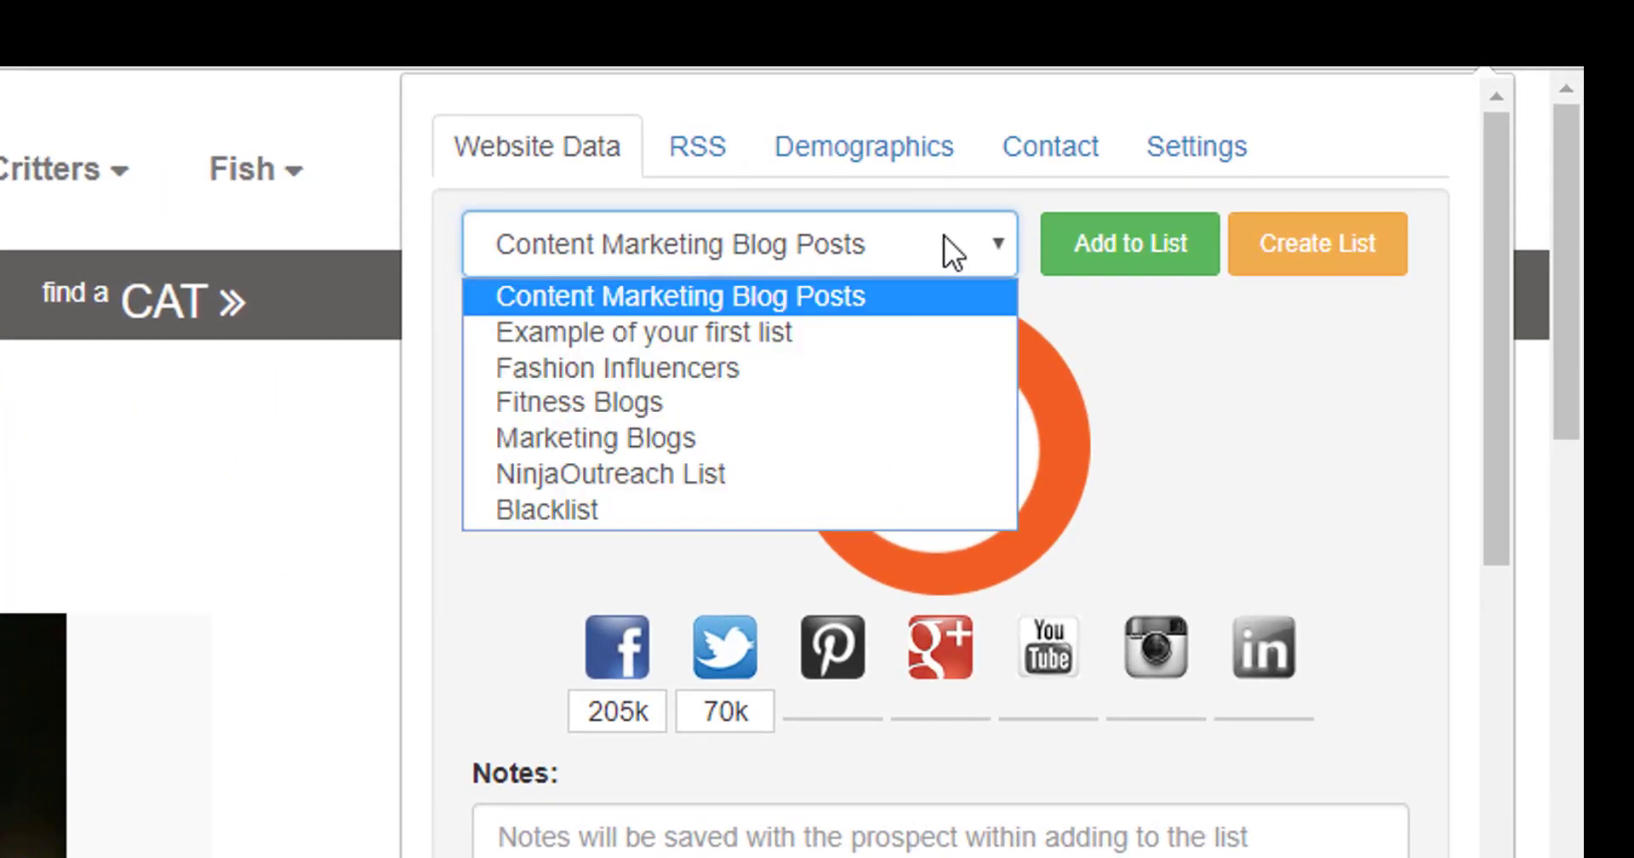
Create a 'Dog Blogs' list and add the Petcha page to it
click(1360, 386)
click(1374, 251)
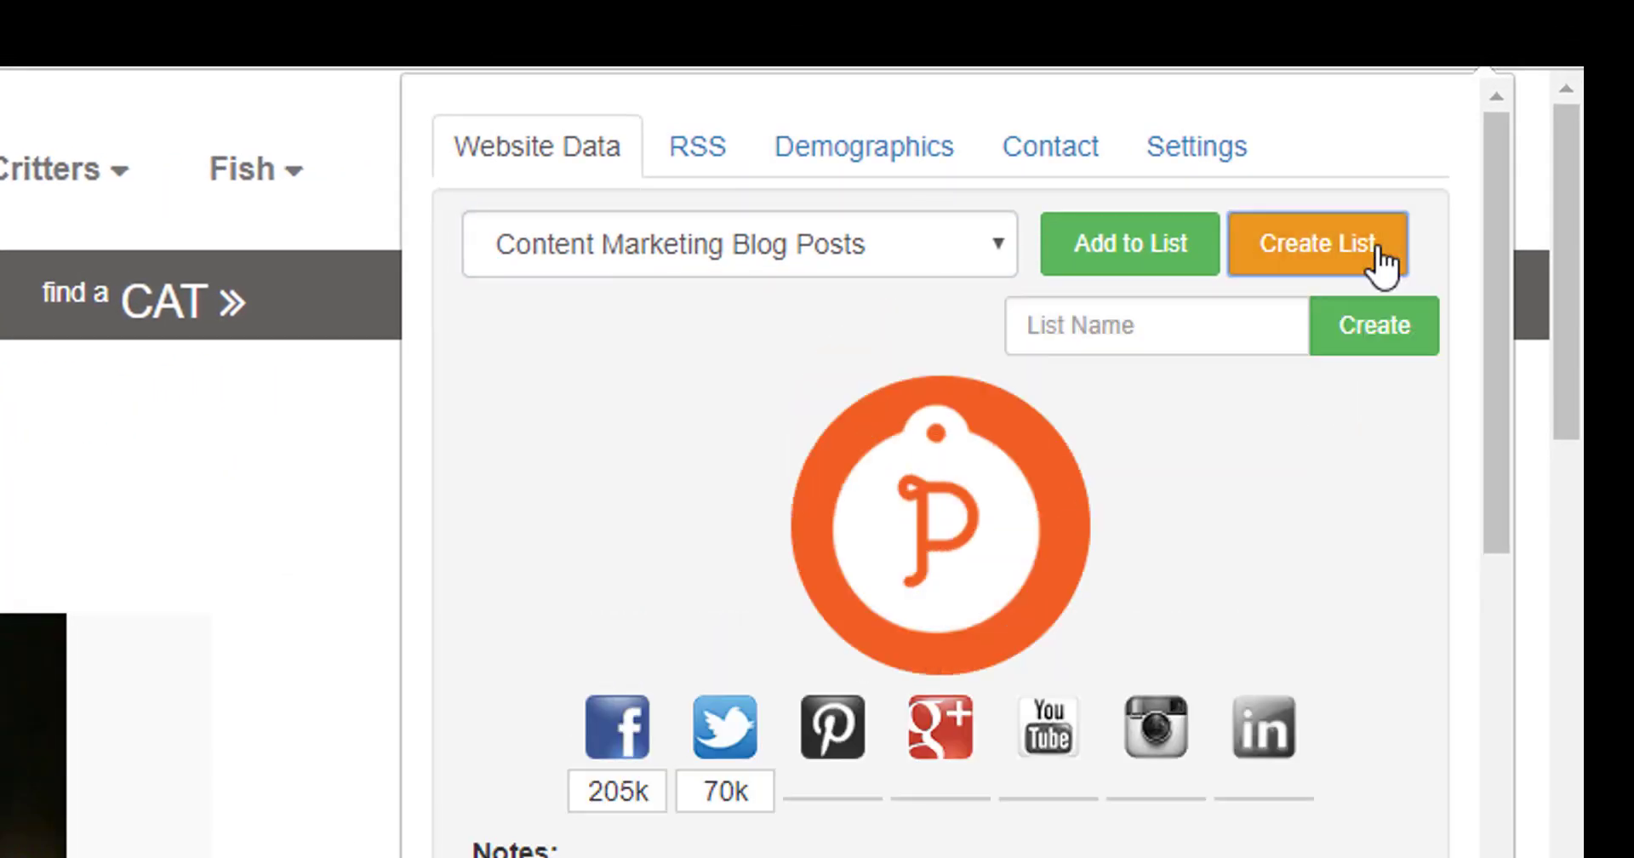
click(1148, 339)
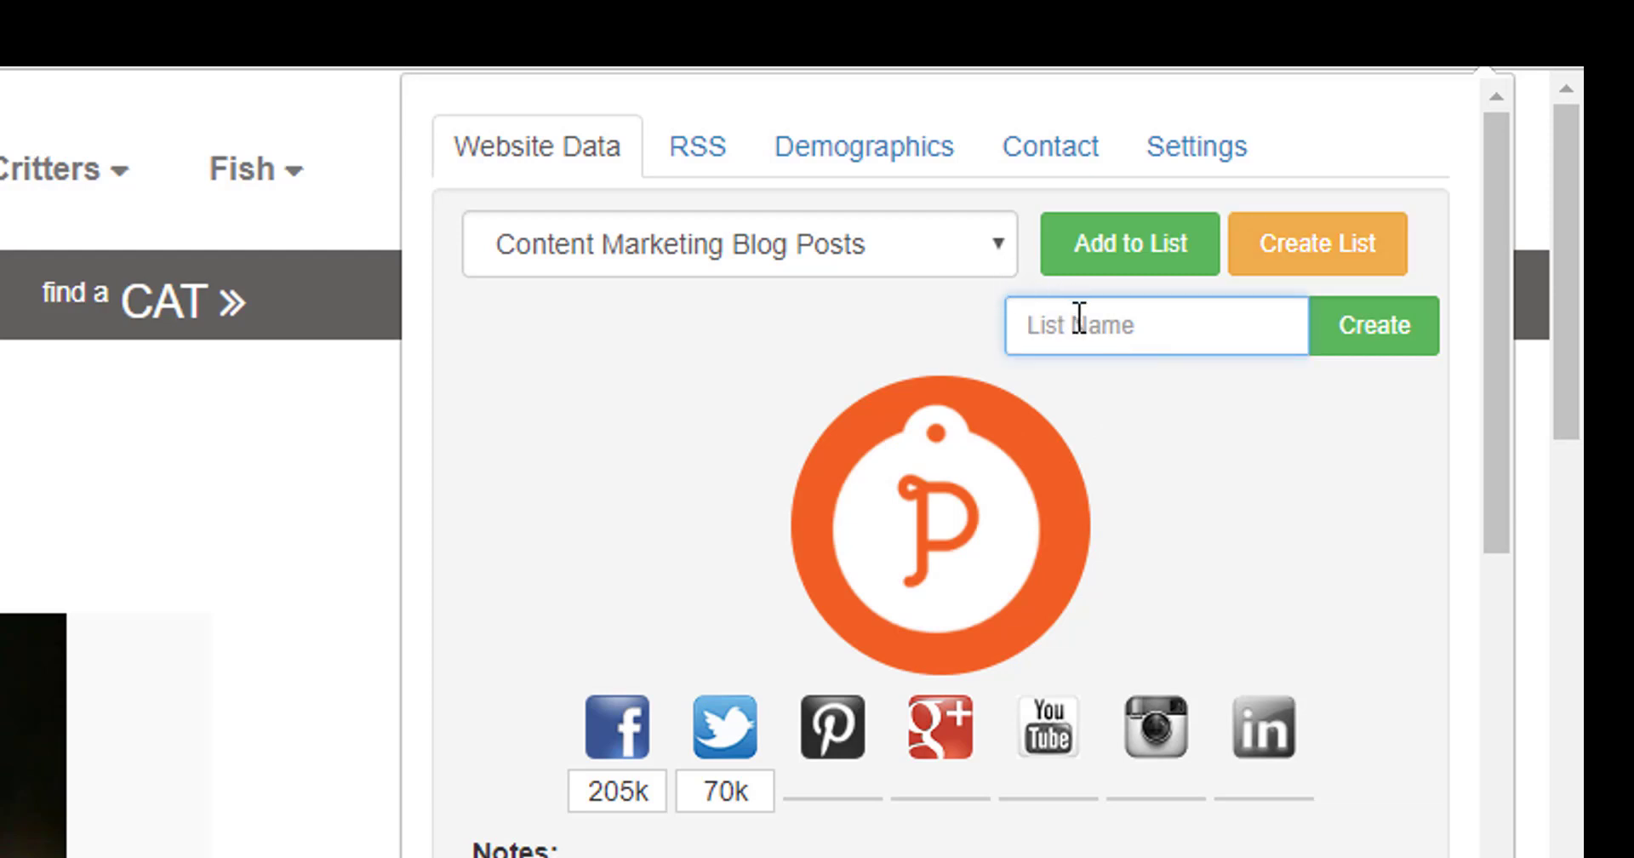
text(Dog Blog)
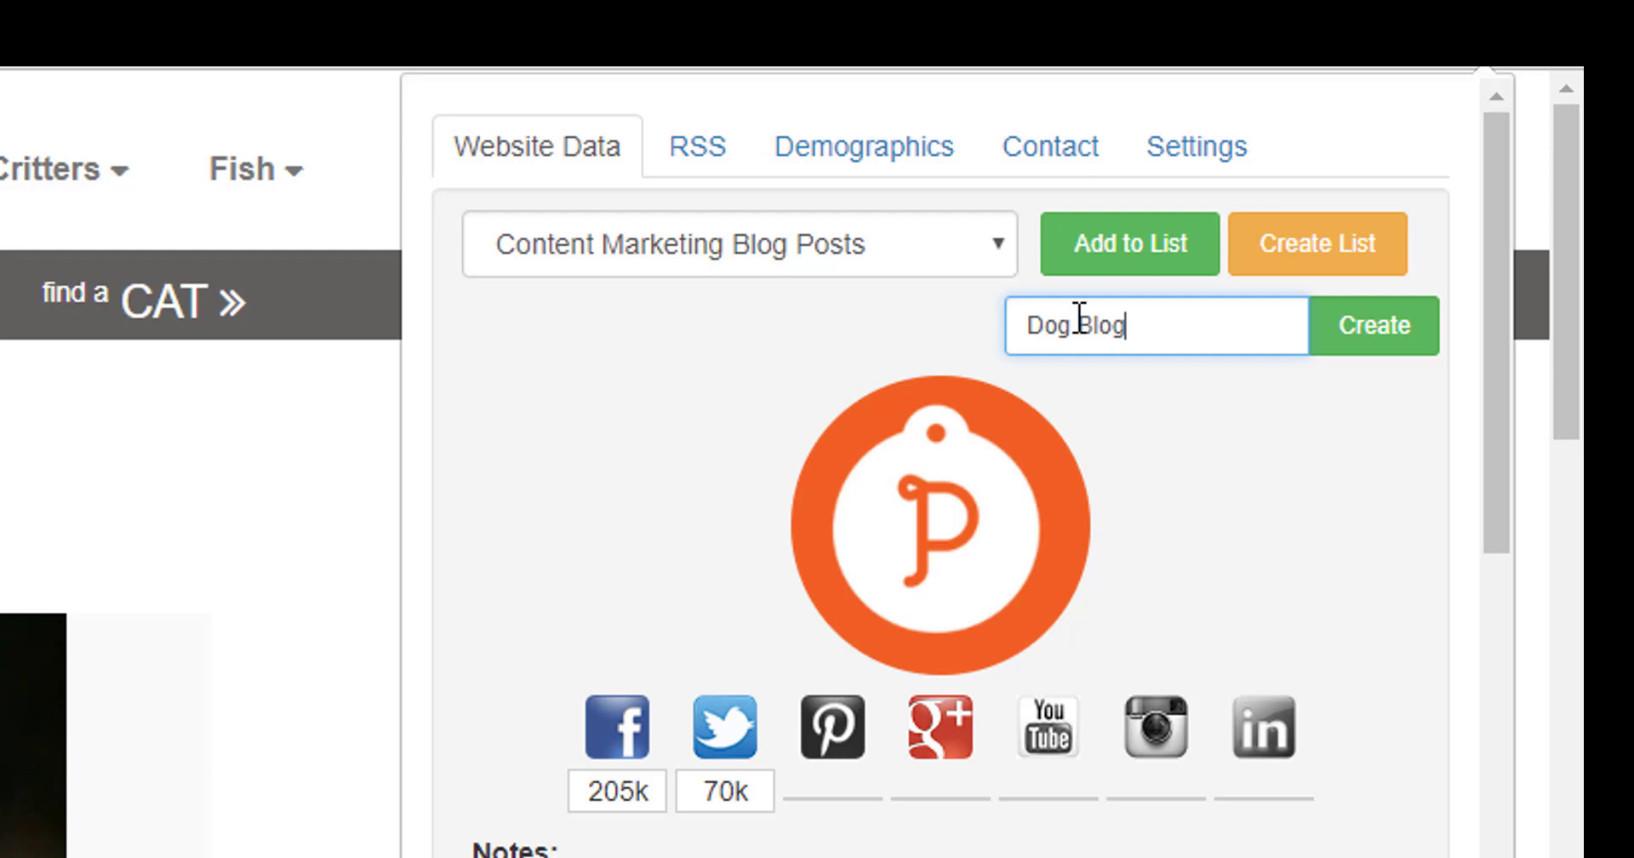
text(s)
click(1353, 352)
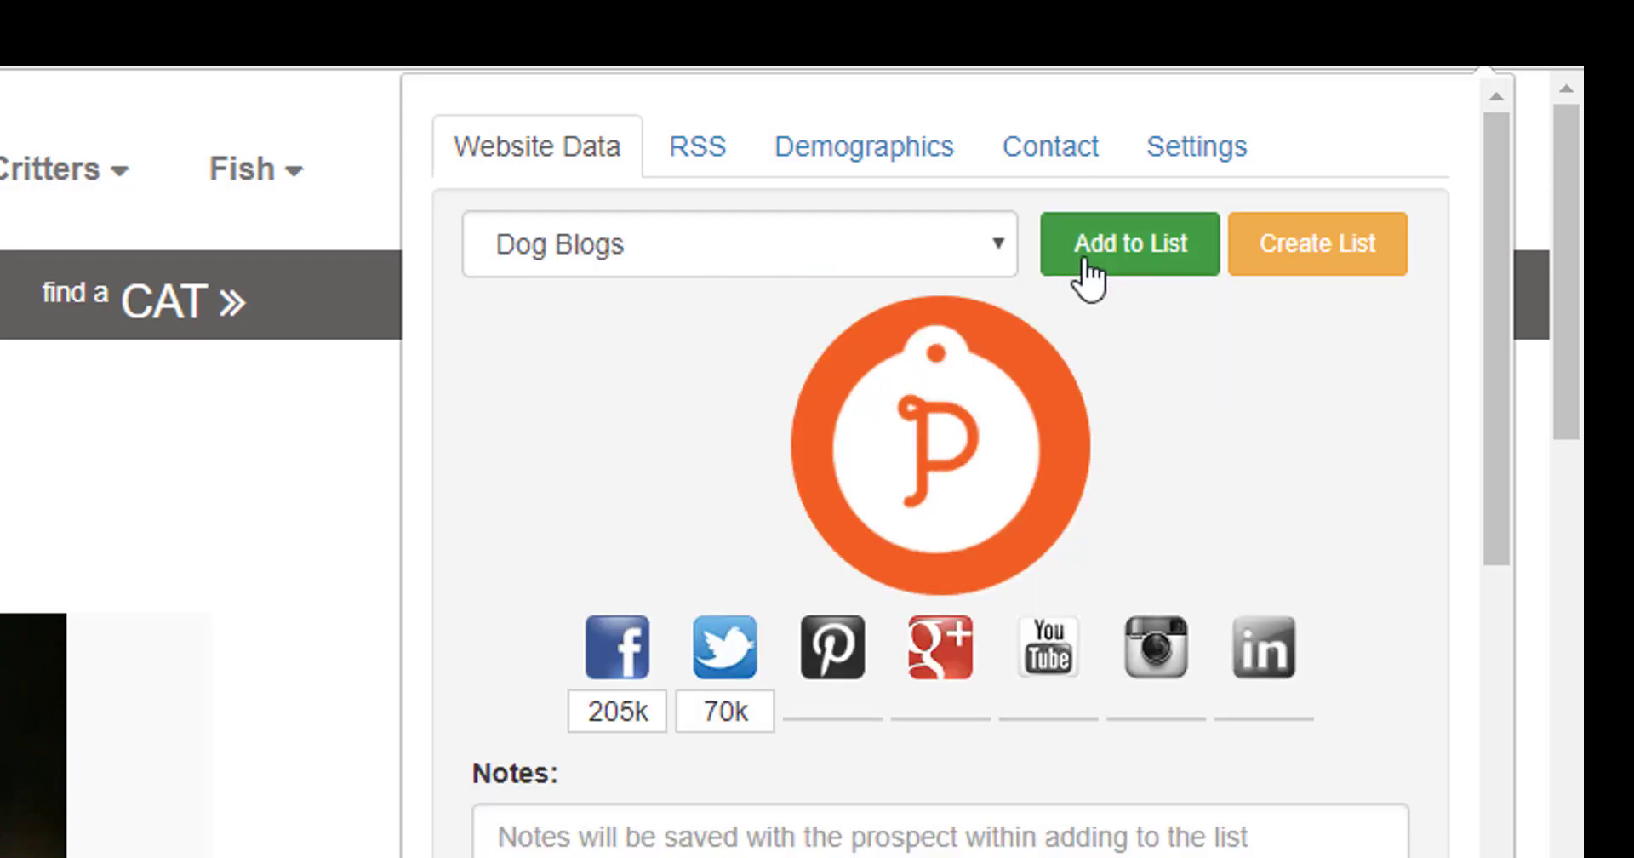
click(1087, 269)
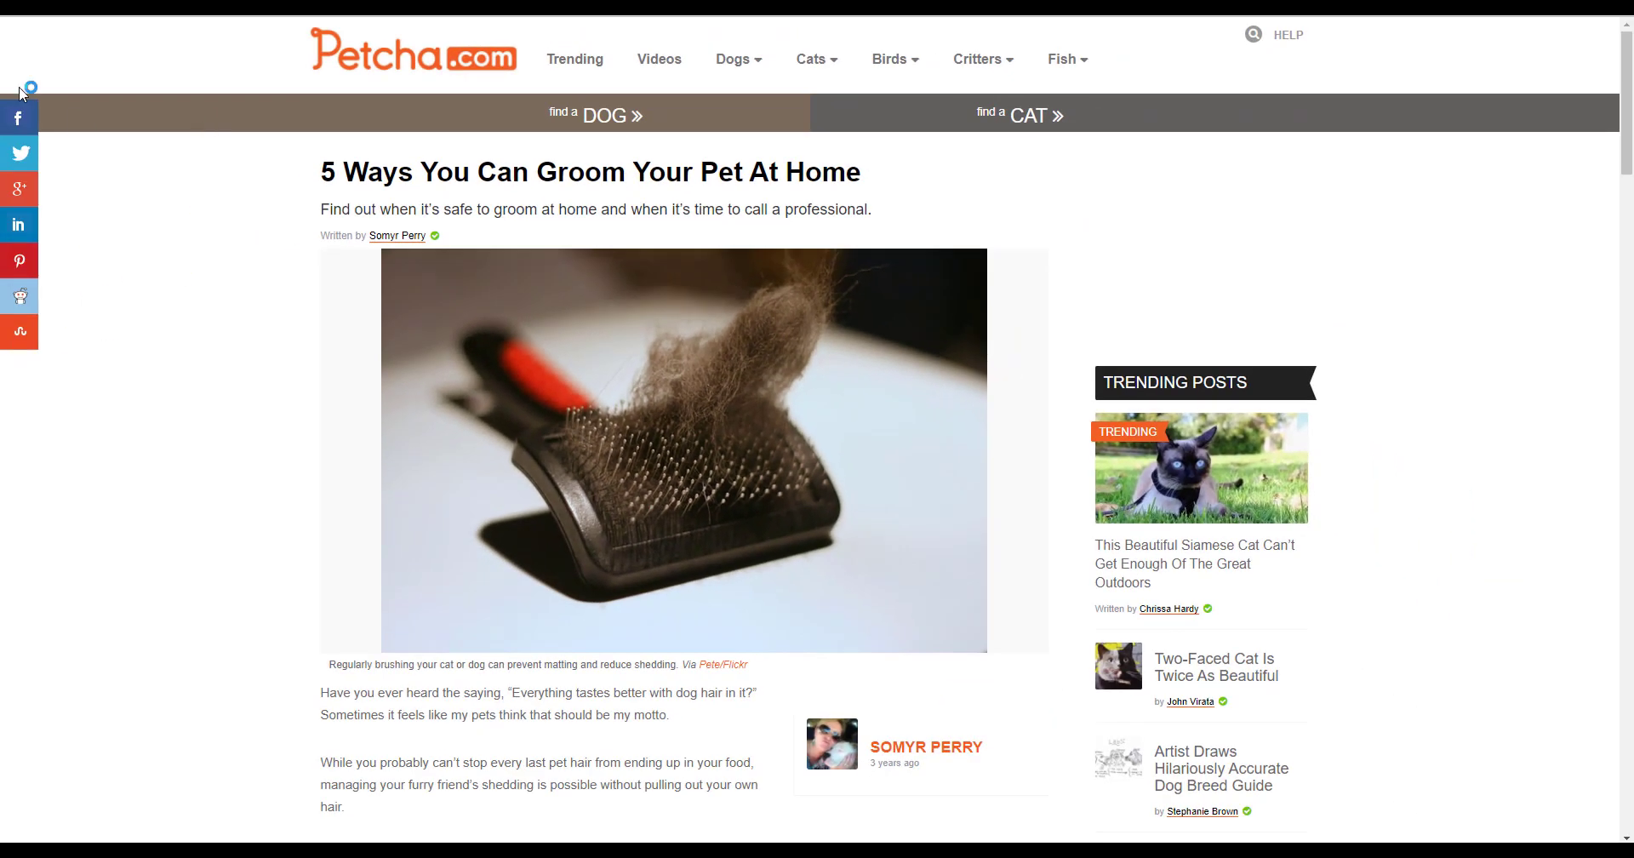
Scroll through the Google results for dog grooming
scroll(544, 242, up, 8)
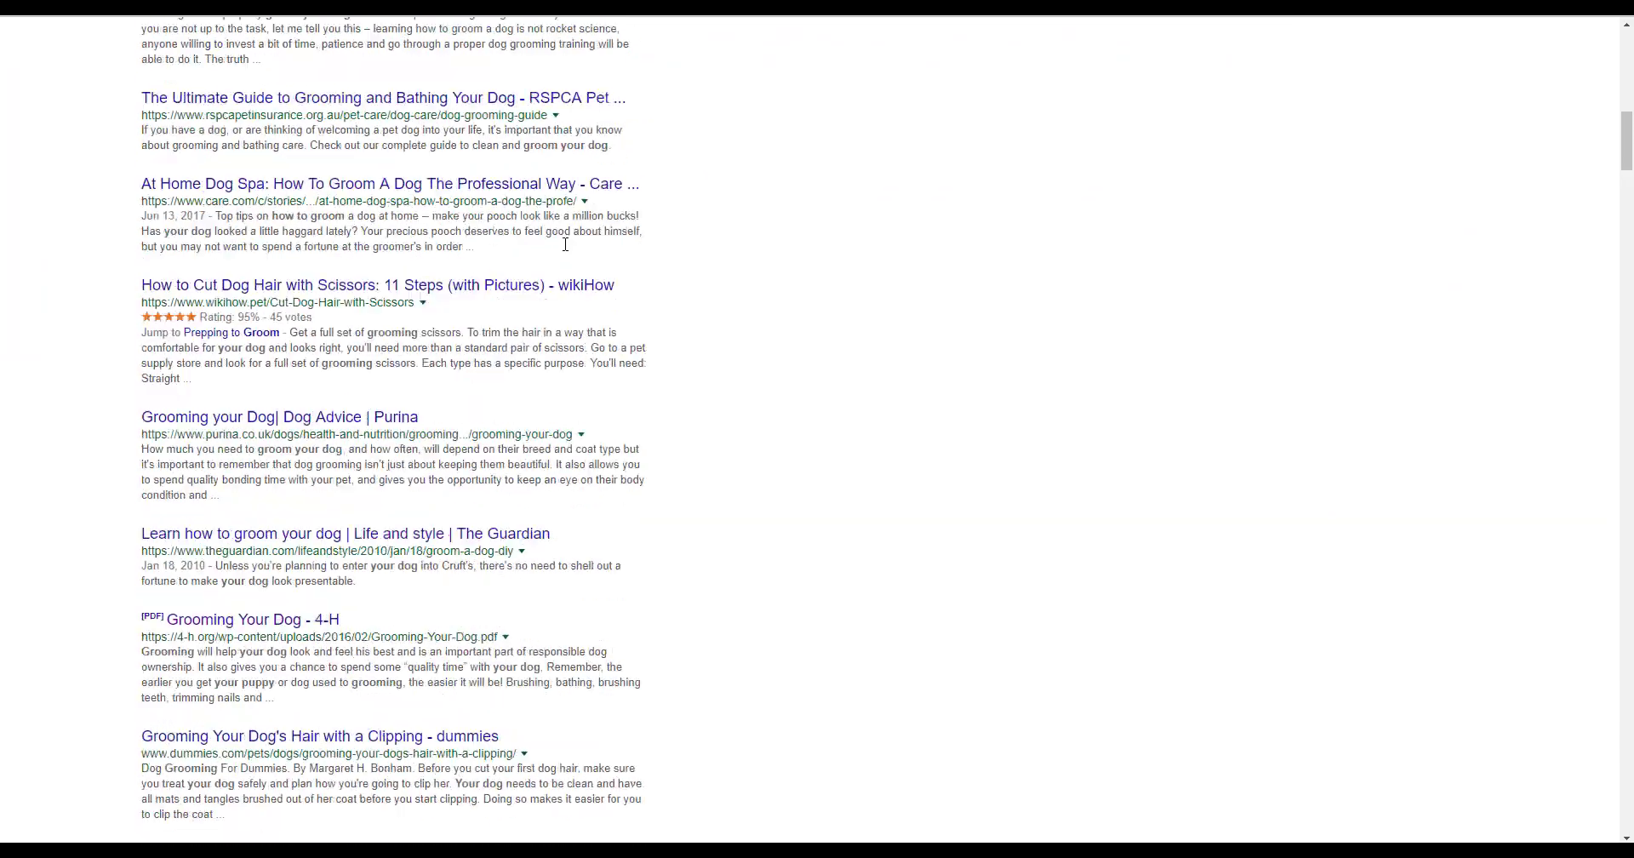
scroll(557, 196, up, 15)
scroll(553, 162, up, 3)
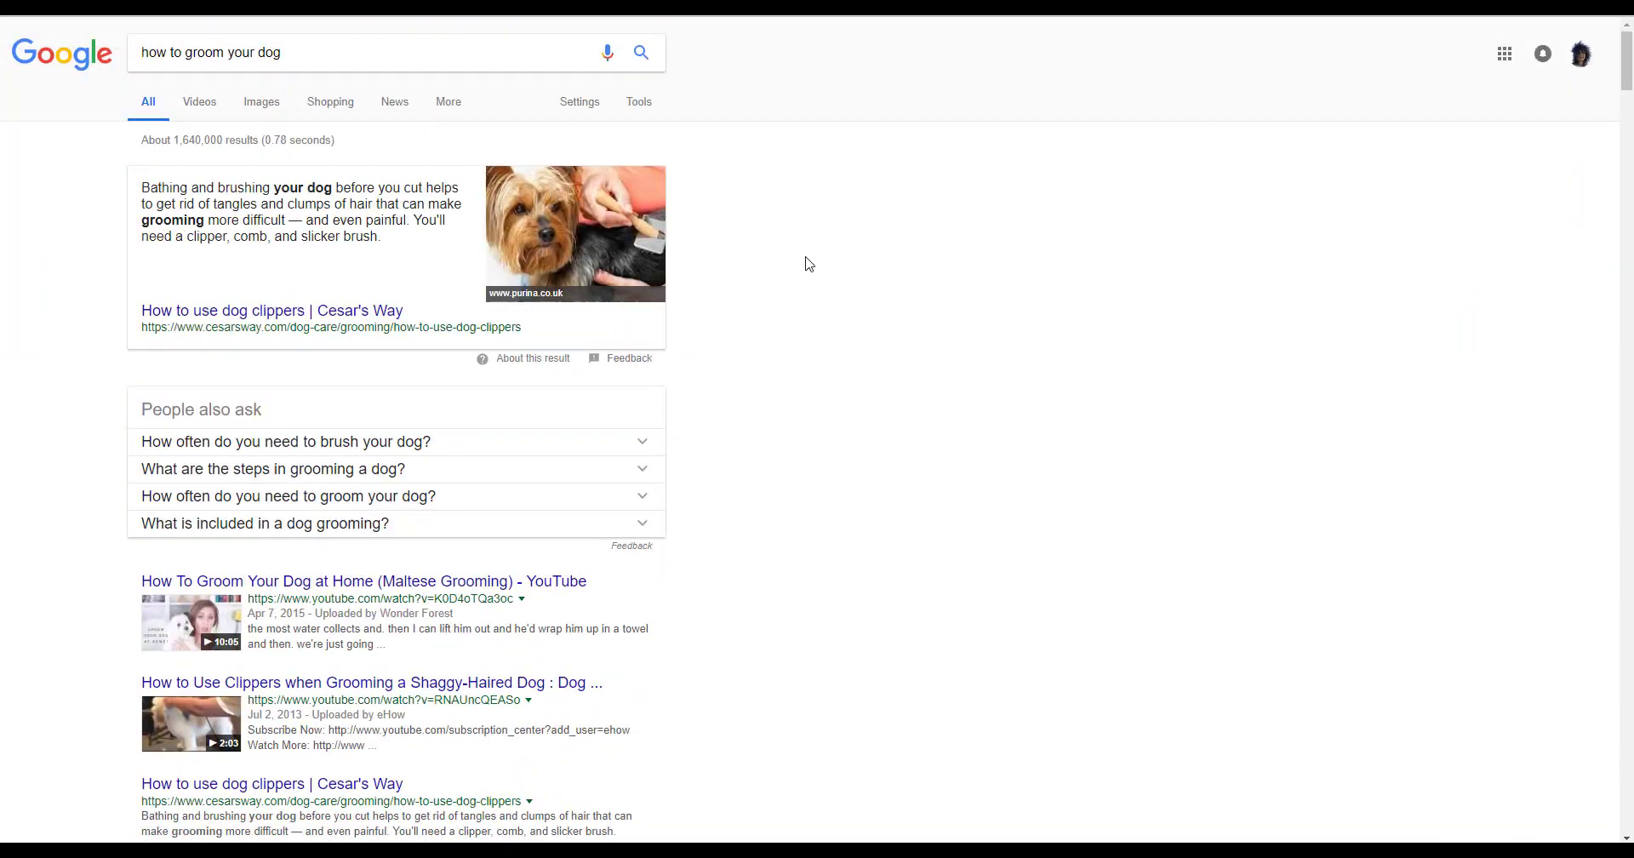
scroll(804, 260, down, 7)
scroll(807, 262, down, 5)
scroll(809, 265, down, 5)
scroll(807, 264, down, 9)
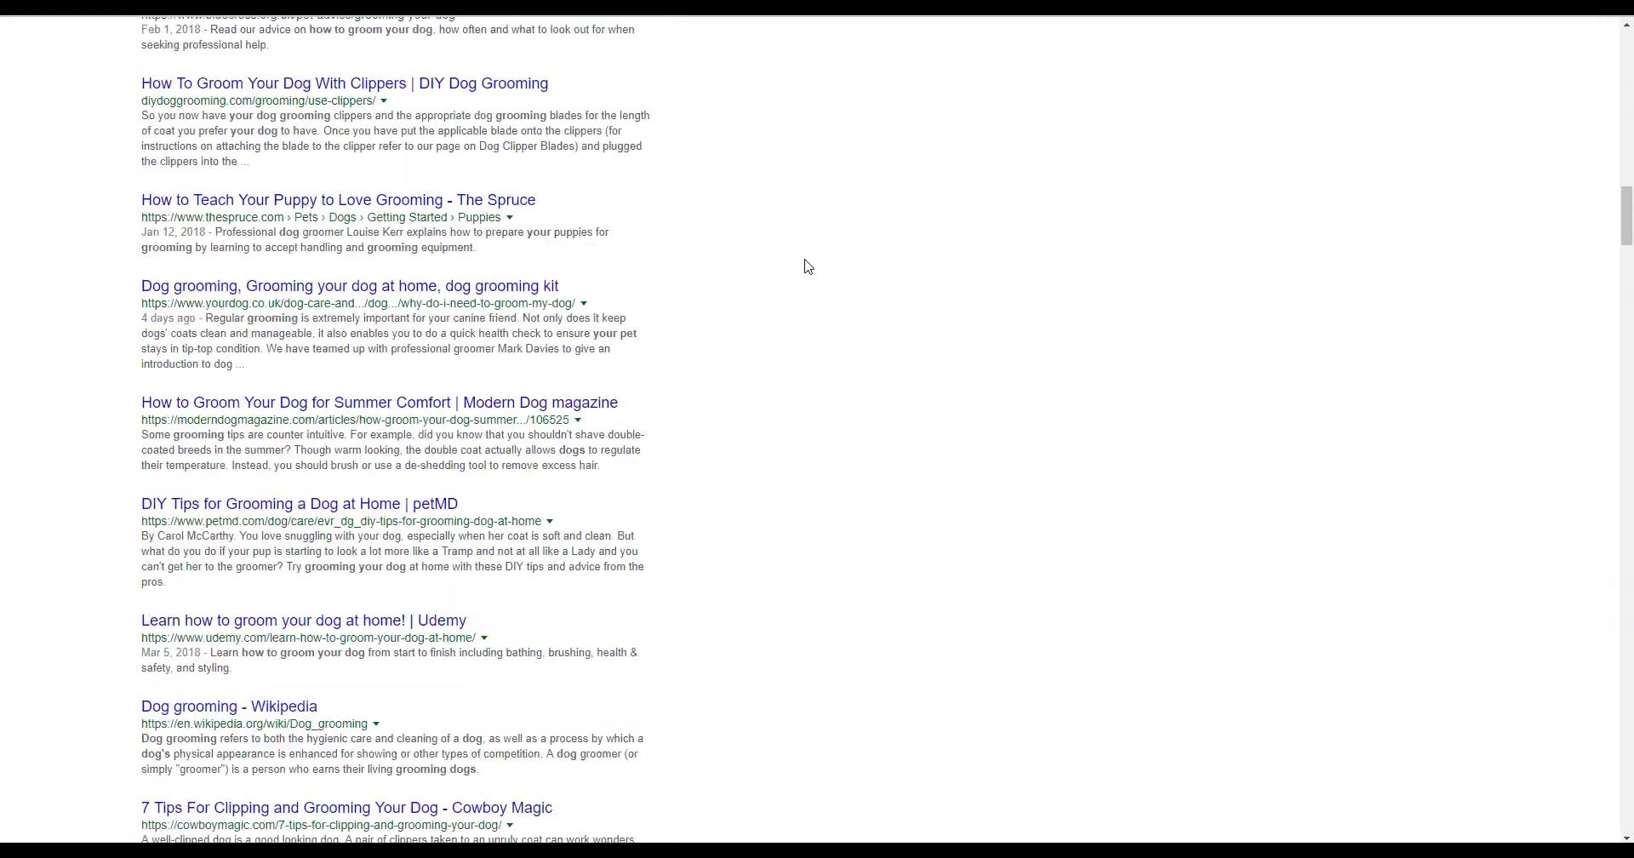
scroll(806, 263, down, 10)
scroll(805, 264, down, 5)
scroll(806, 266, down, 5)
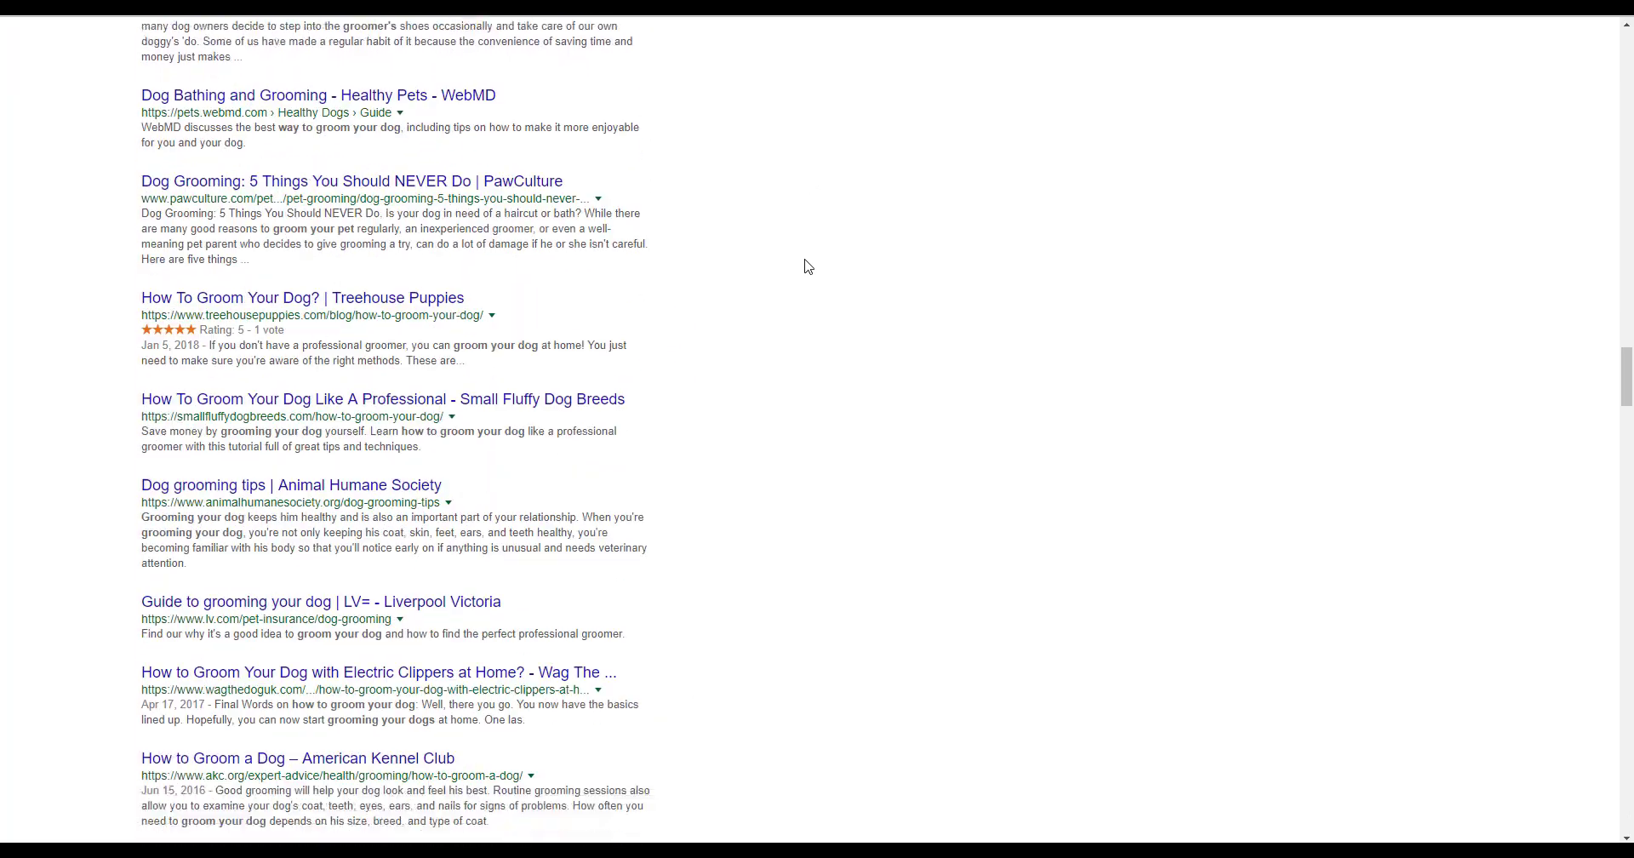
scroll(806, 264, down, 8)
scroll(805, 263, down, 3)
Send all 101 result links to NinjaOutreach via the page's 'Load links on Ninja Outreach' option
scroll(805, 268, down, 5)
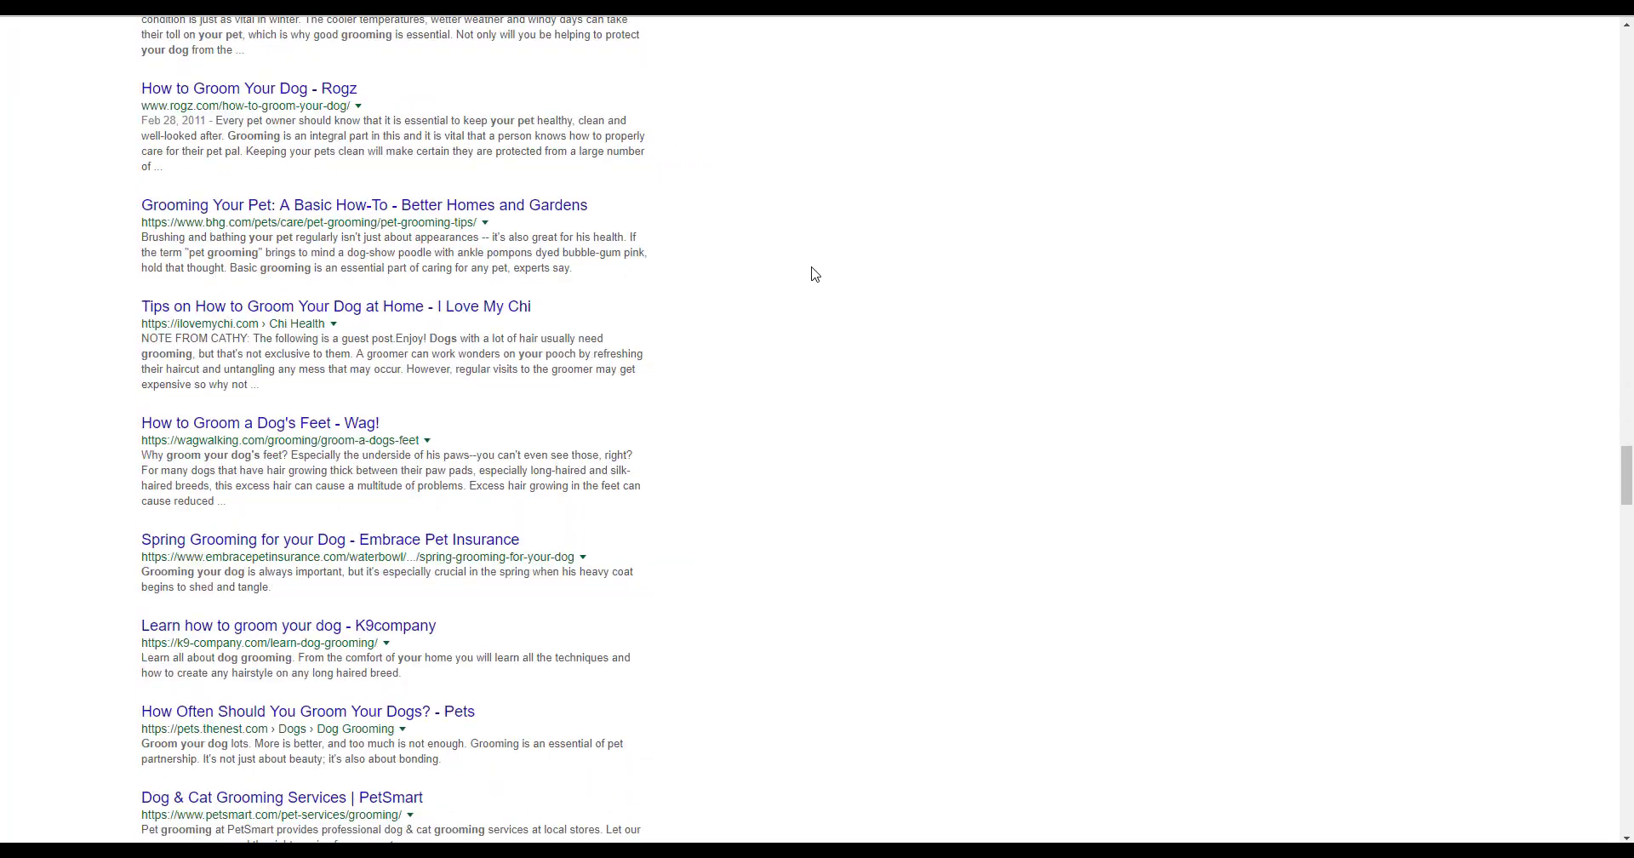
scroll(791, 243, down, 5)
scroll(789, 217, down, 6)
scroll(791, 215, down, 7)
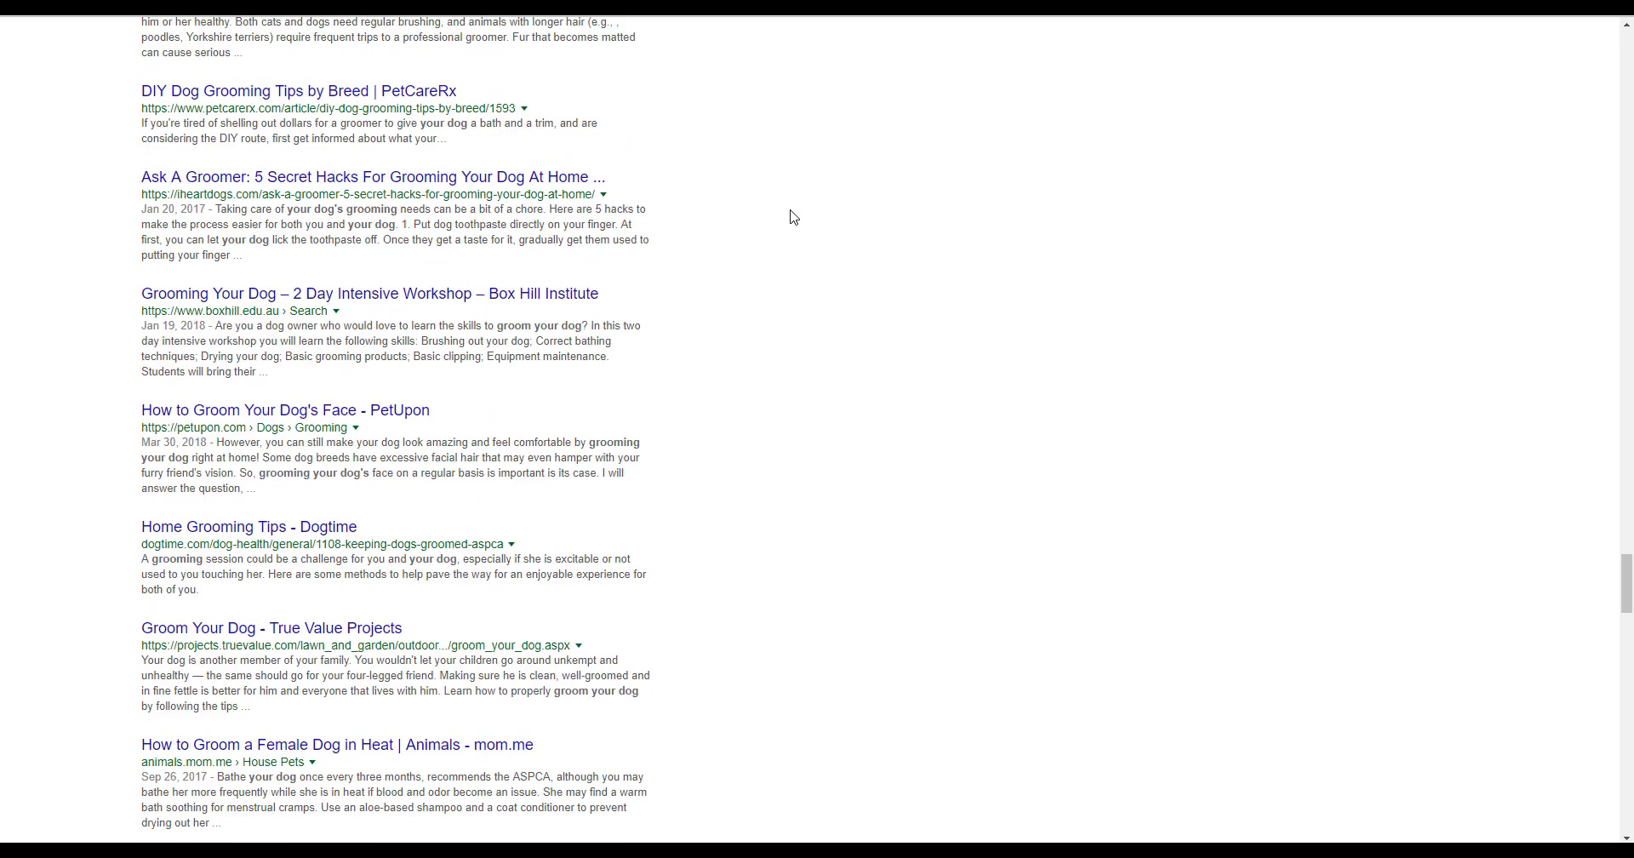
scroll(876, 239, up, 6)
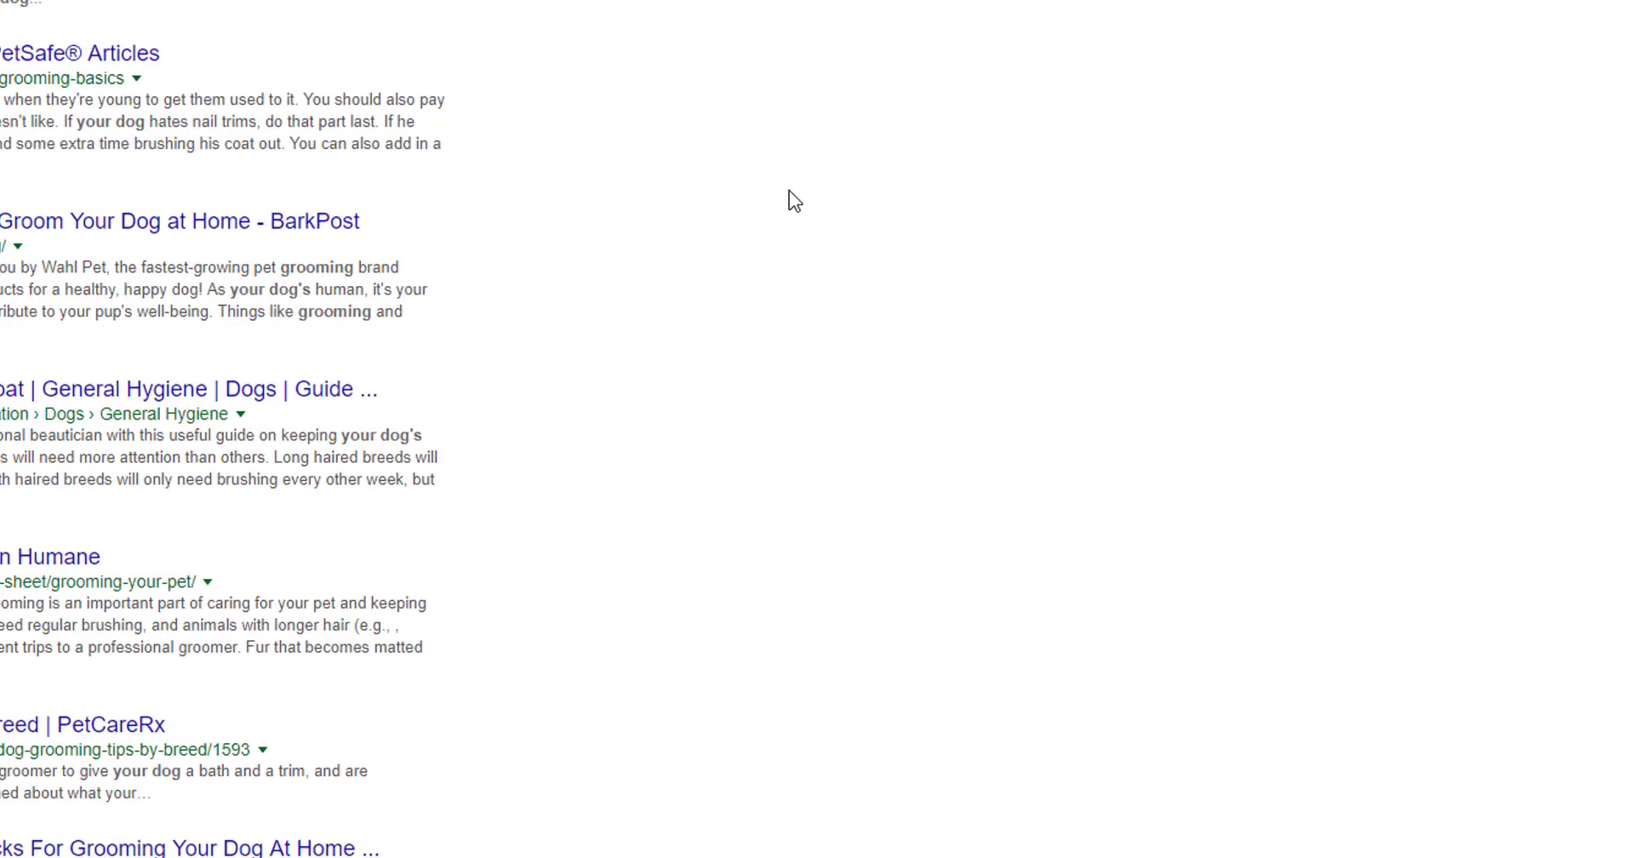
right_click(883, 243)
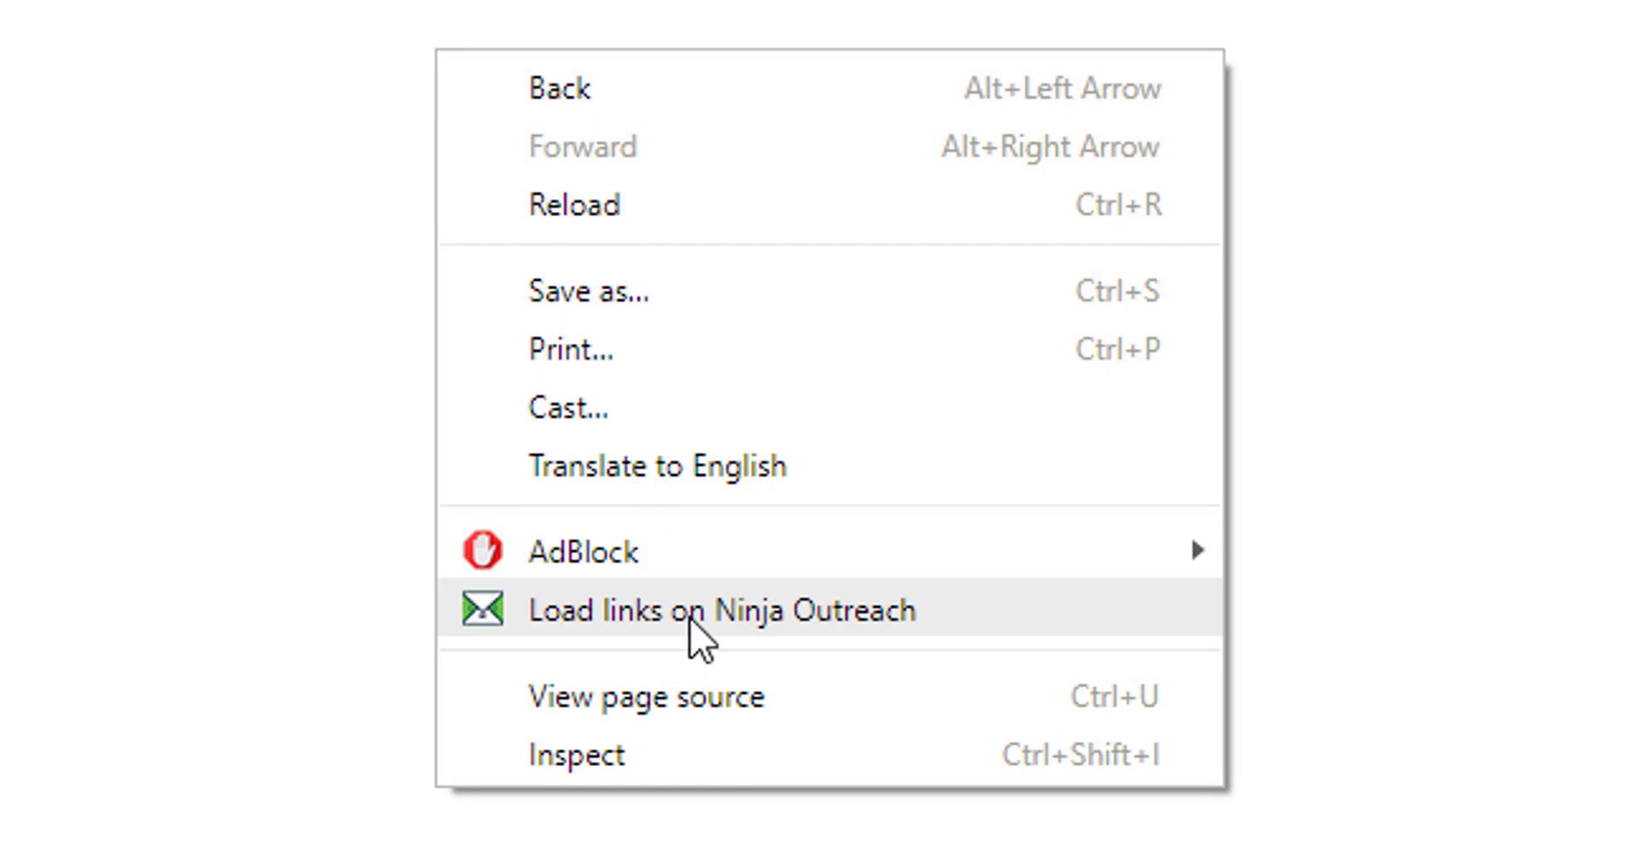
click(690, 619)
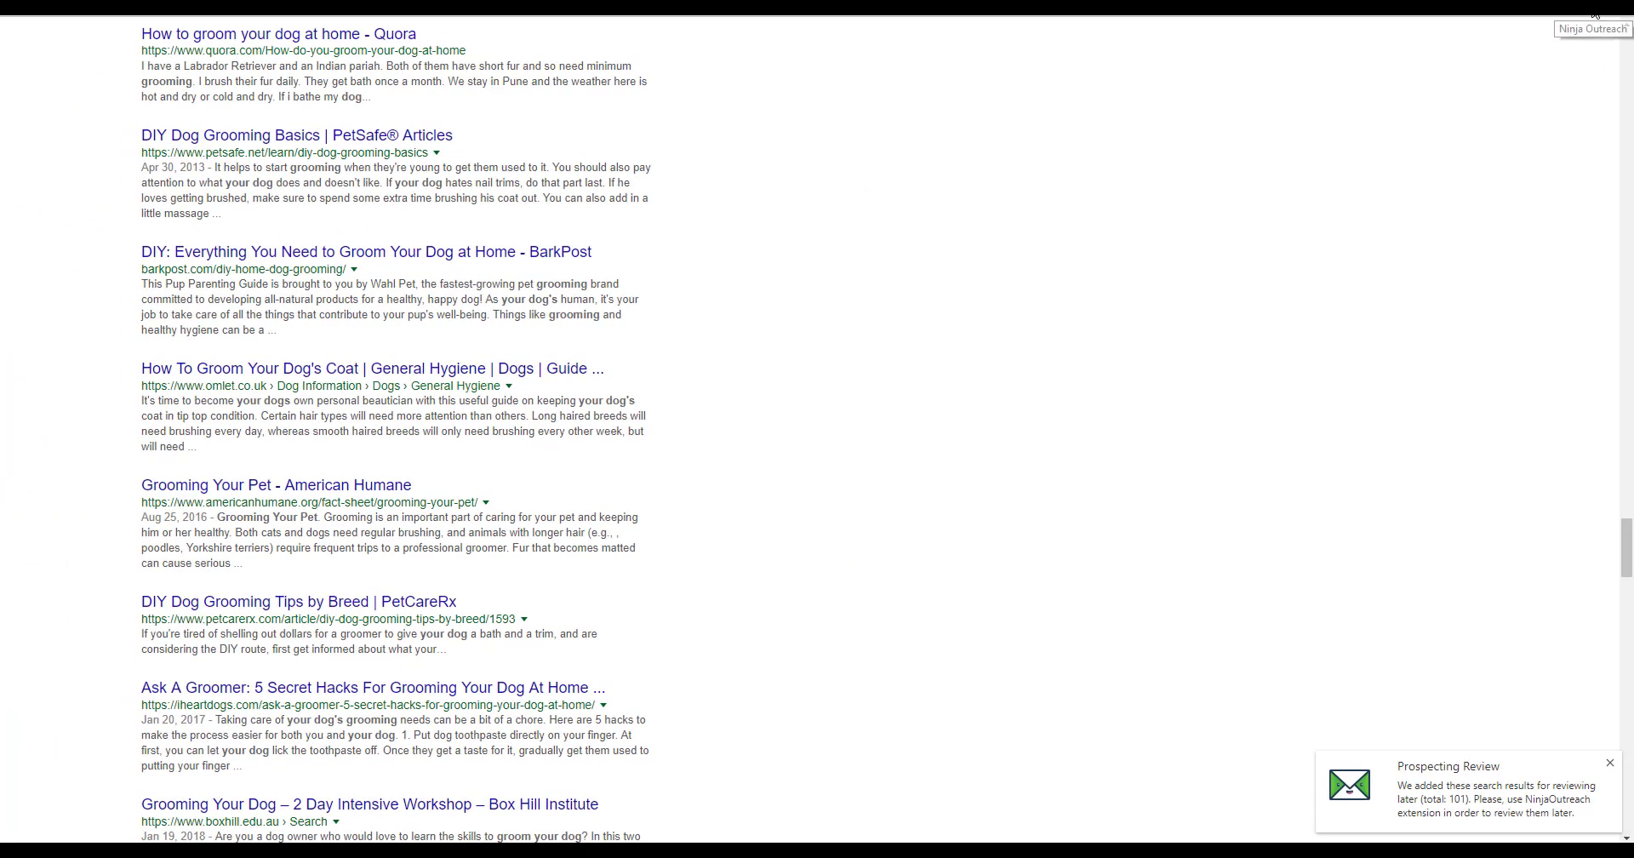
Review the loaded search-result prospects in the NinjaOutreach panel
click(1593, 15)
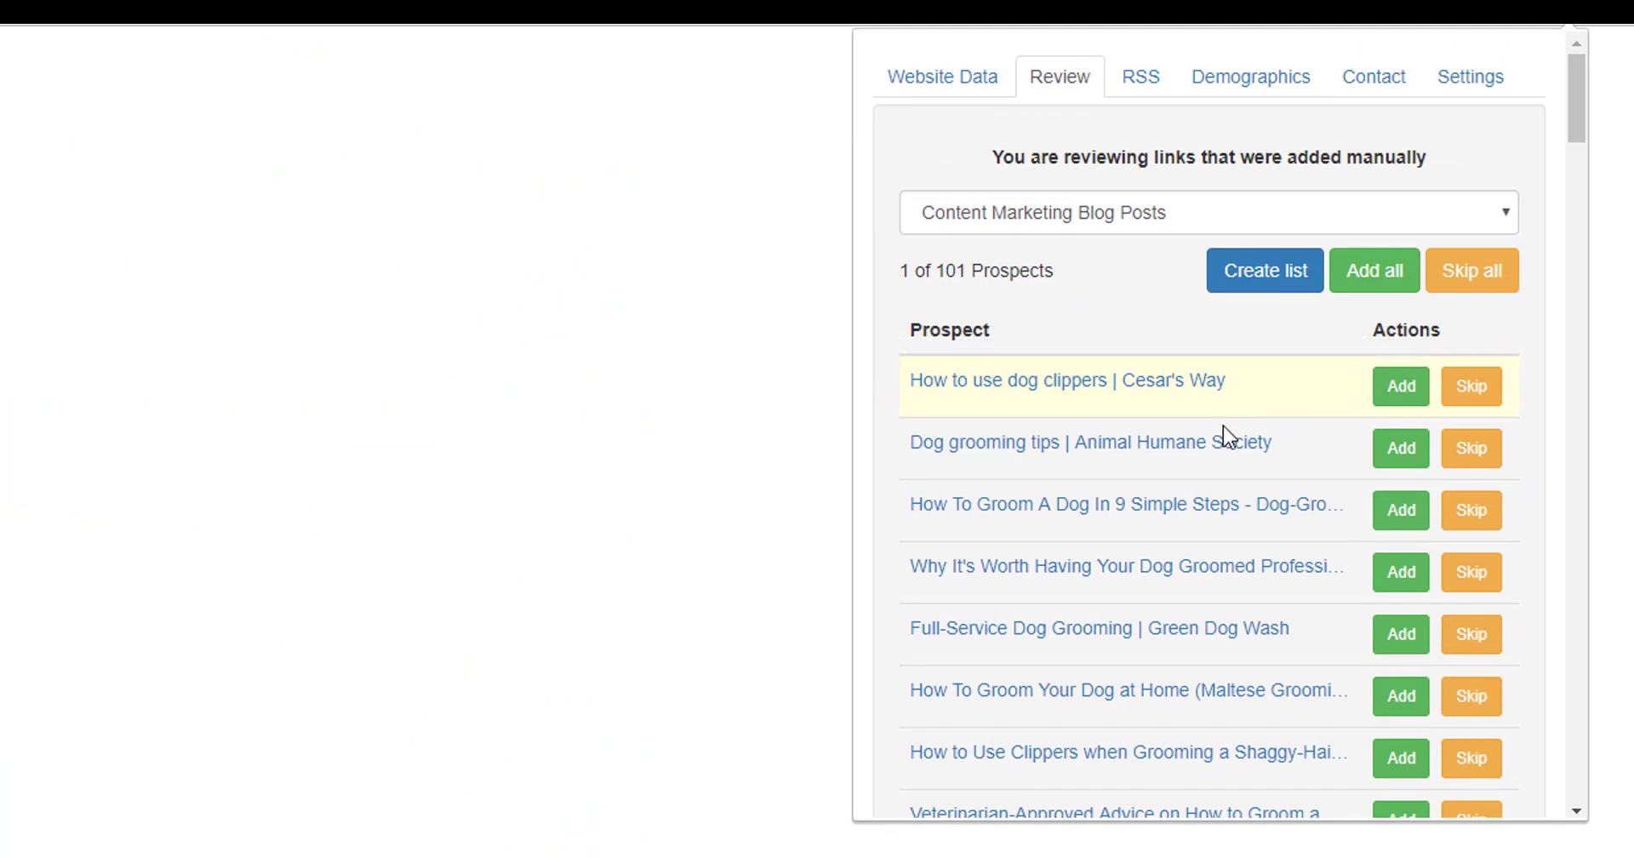
scroll(1223, 428, down, 5)
scroll(1222, 434, down, 7)
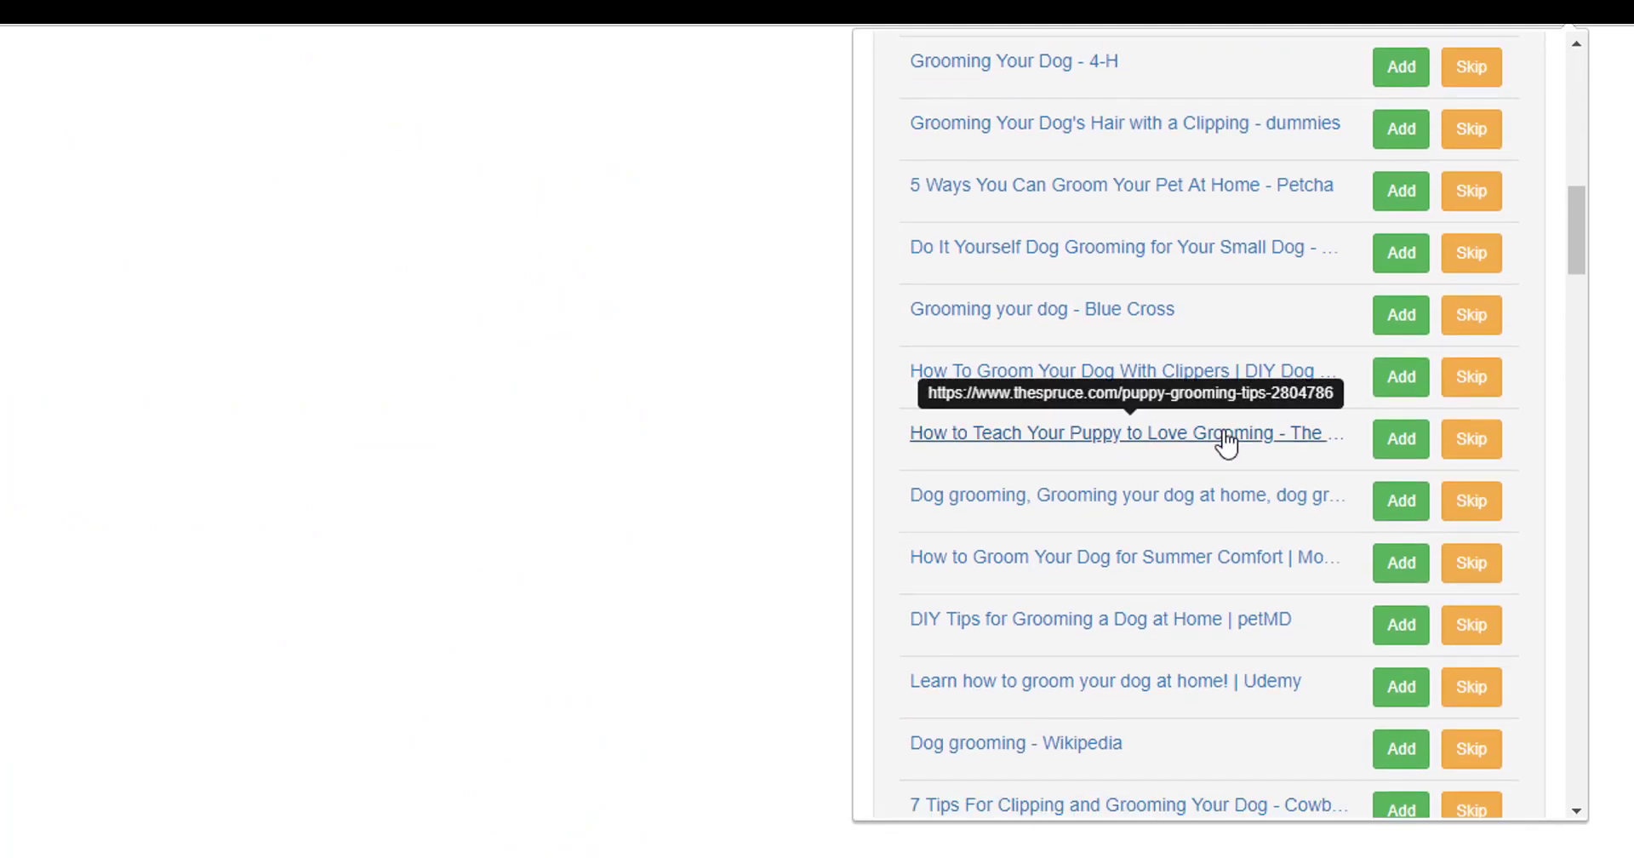
scroll(1223, 434, up, 12)
scroll(1222, 438, down, 5)
scroll(1216, 438, down, 6)
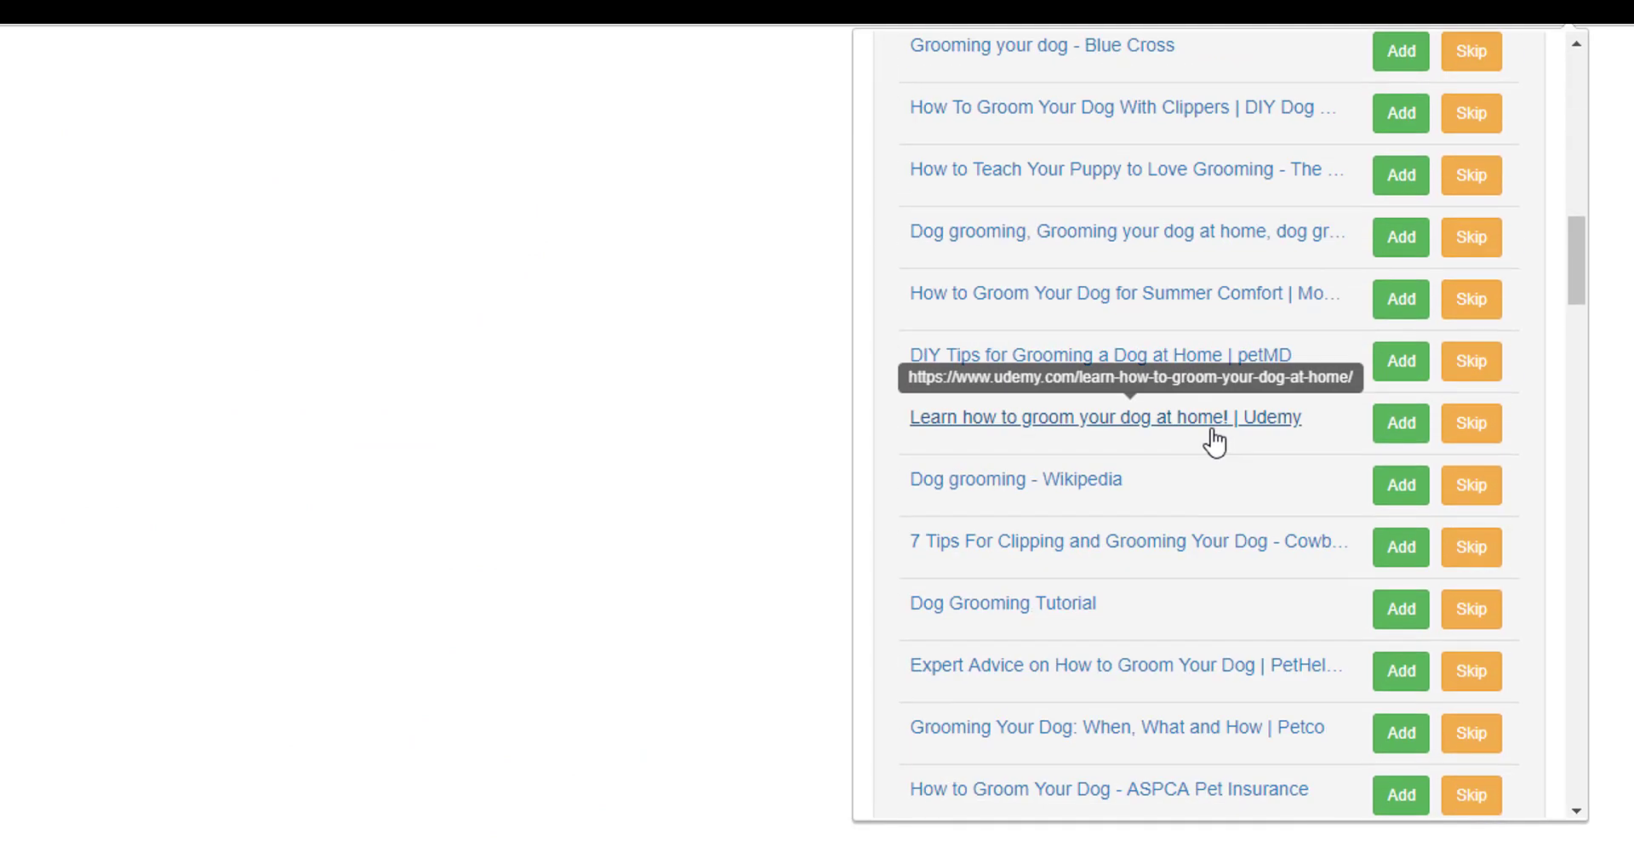
scroll(1214, 436, down, 6)
scroll(1212, 428, down, 5)
scroll(1212, 426, up, 15)
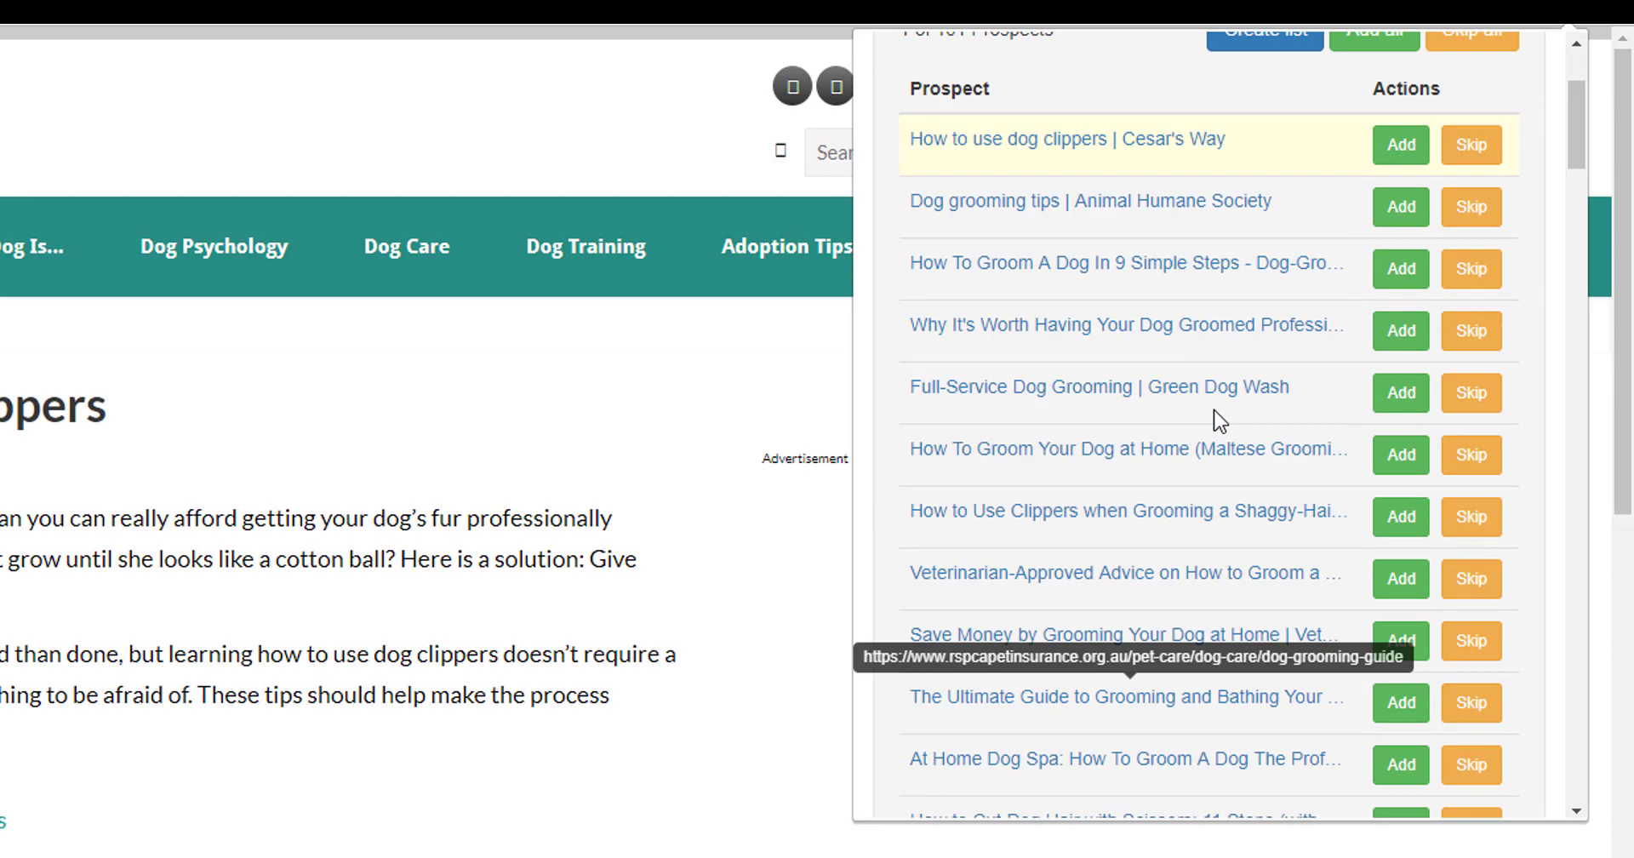
scroll(1211, 421, up, 3)
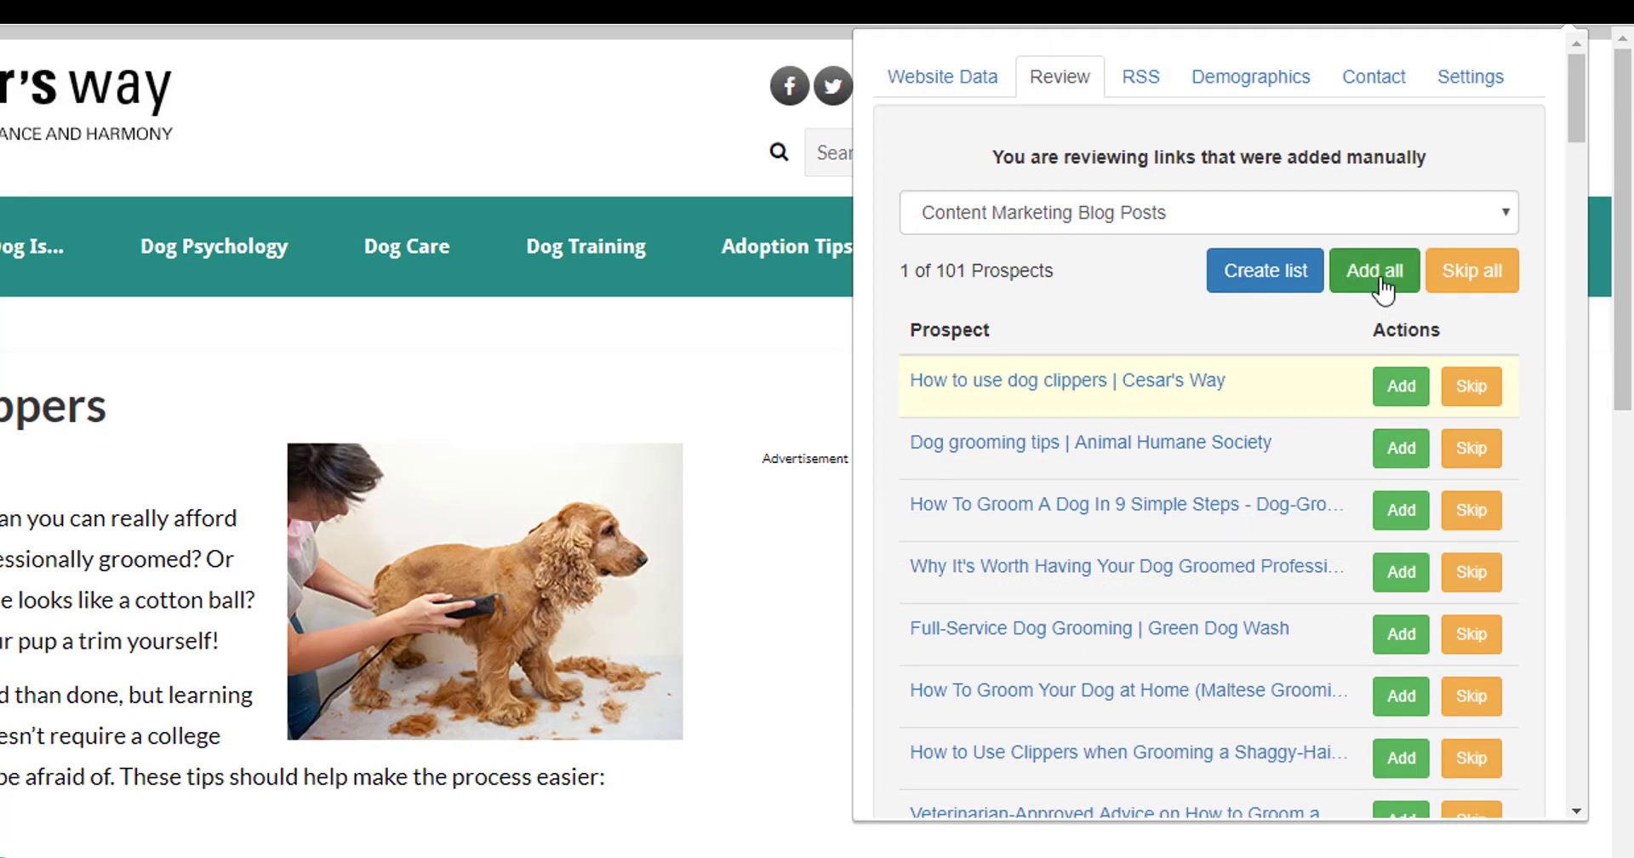
Add all 101 prospects to the Dog Blogs list
click(1395, 218)
click(1081, 268)
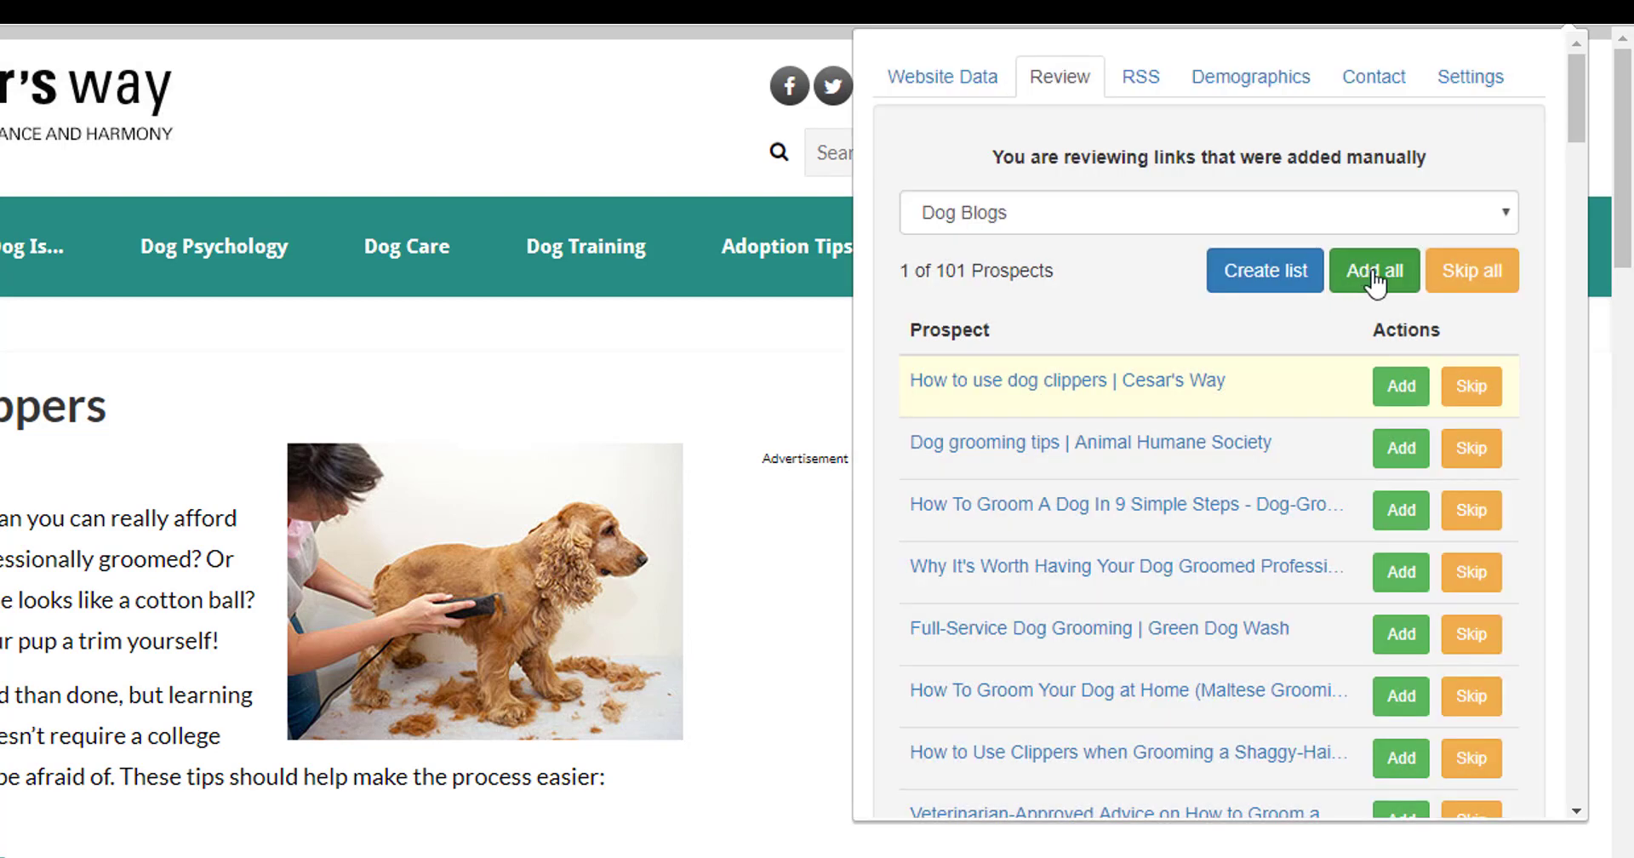
click(1373, 281)
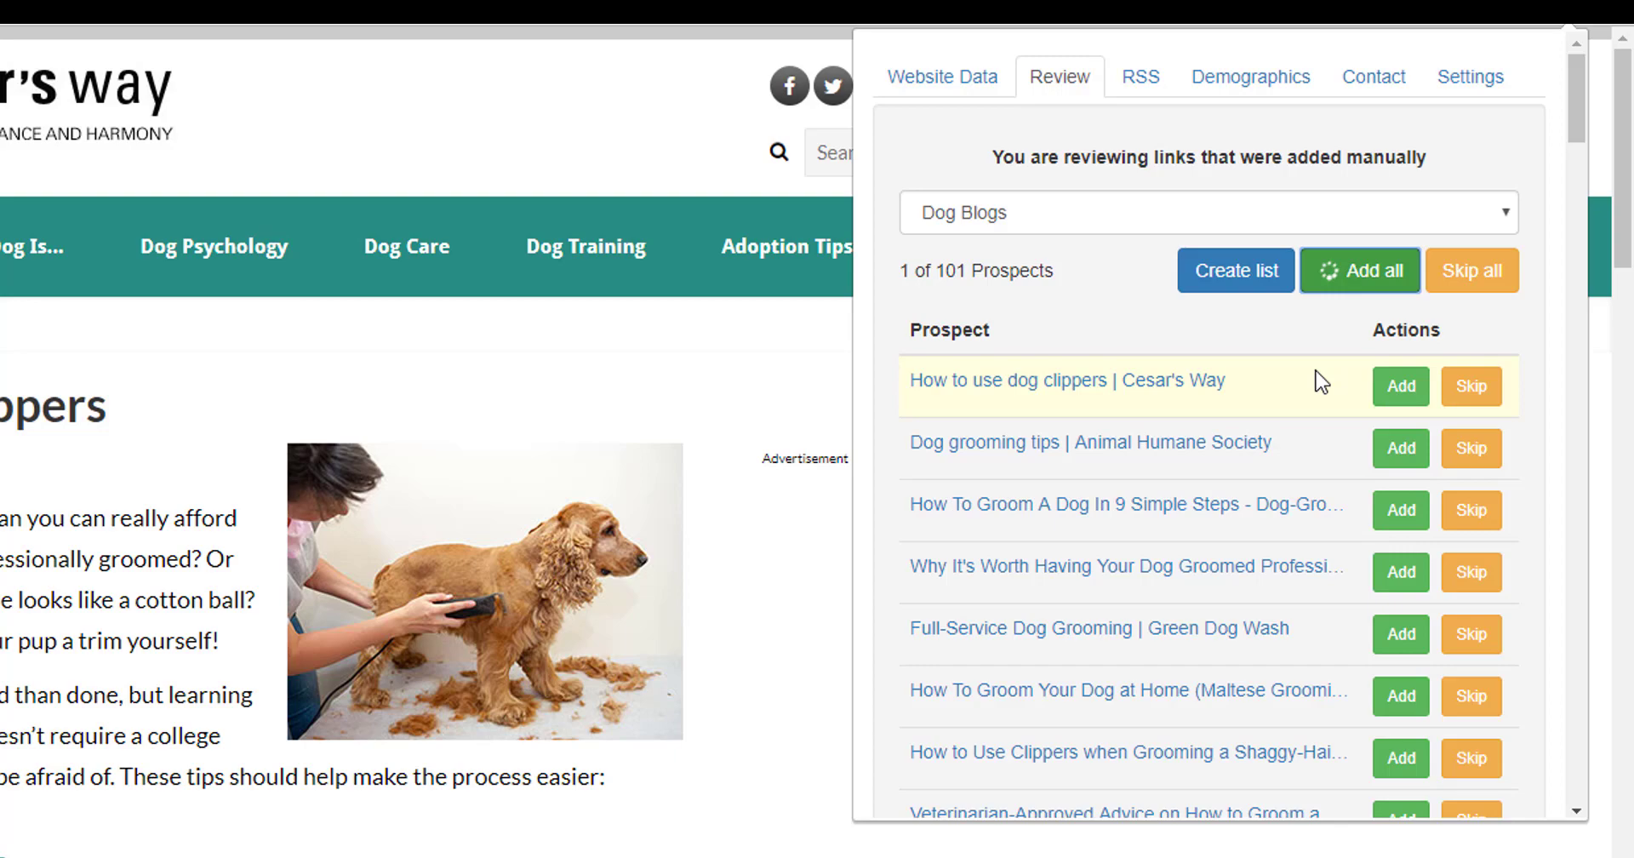
Scroll the lists dashboard and highlight the notice about checking the list later
scroll(1269, 463, down, 7)
scroll(1268, 463, down, 5)
scroll(1269, 463, down, 5)
scroll(1268, 464, up, 5)
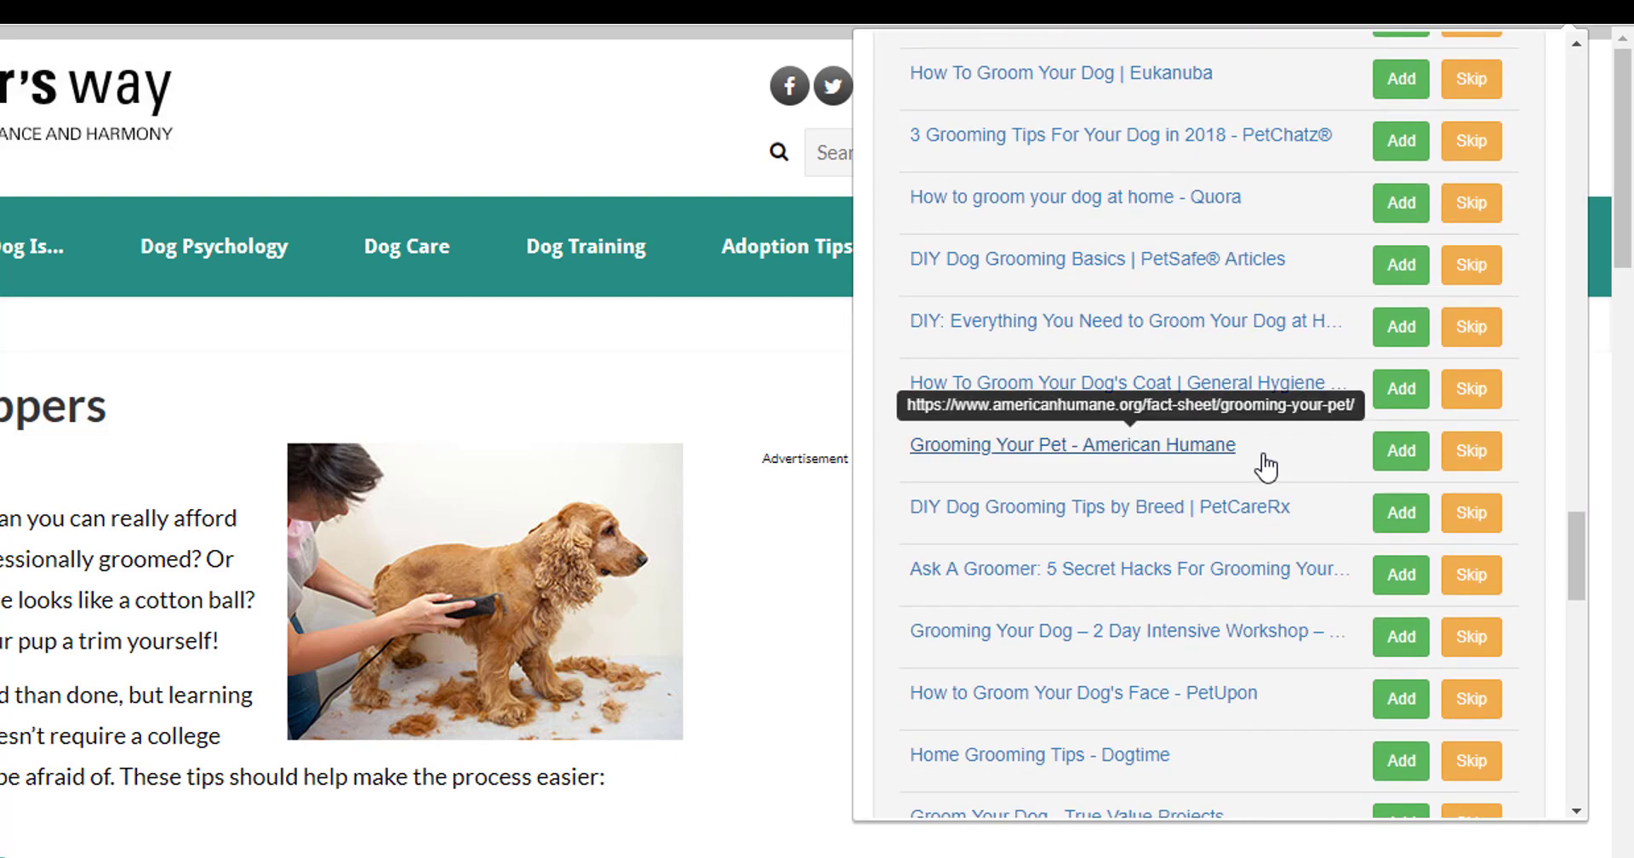
scroll(1267, 463, up, 5)
scroll(1267, 464, up, 7)
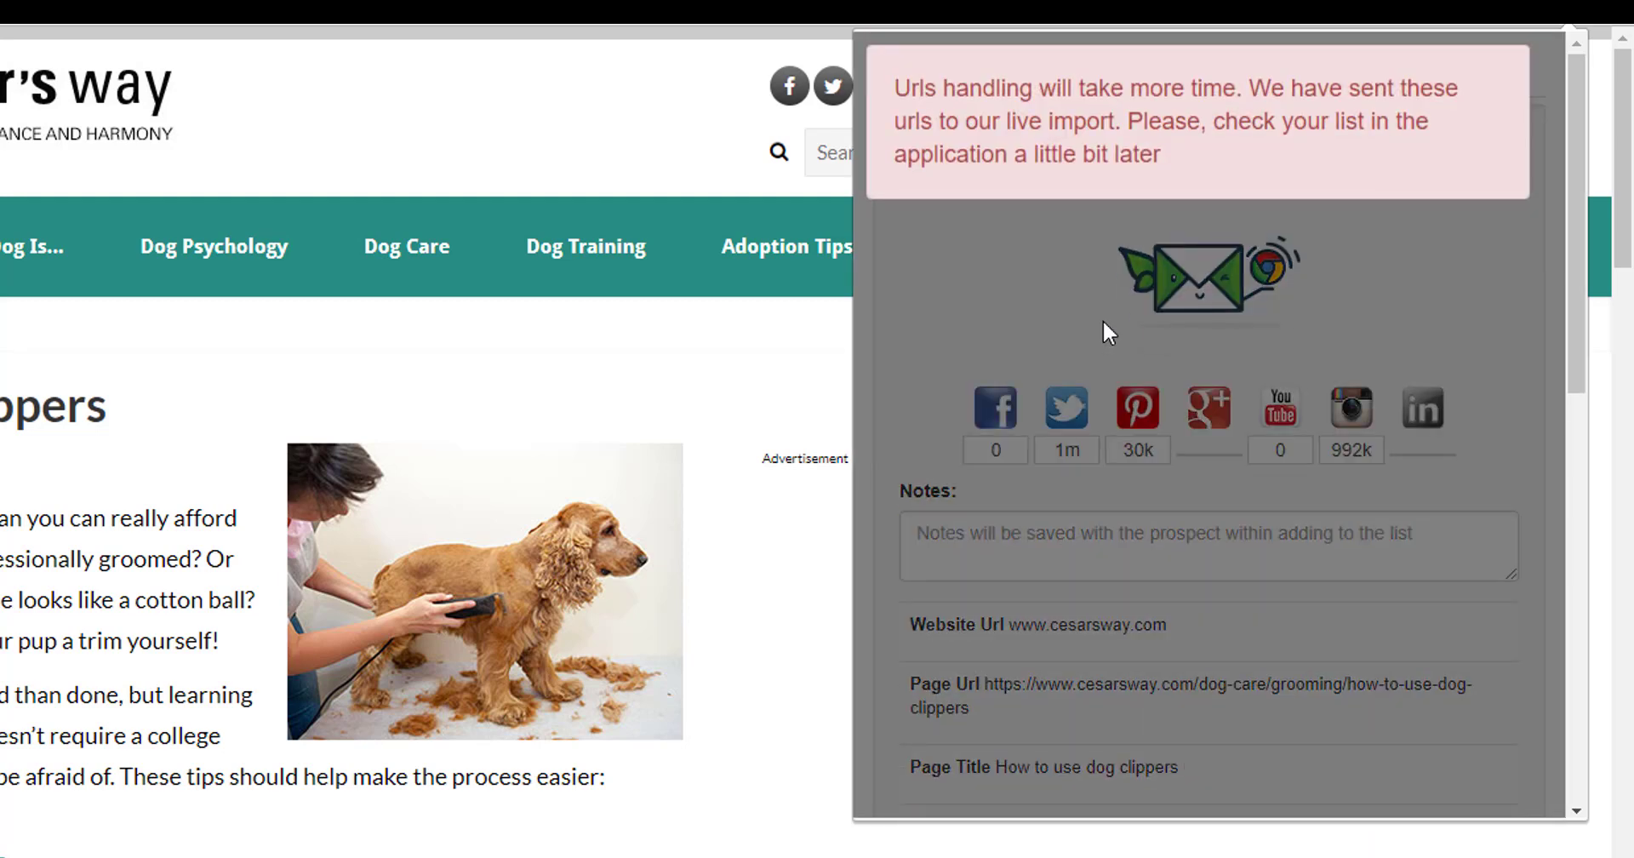
drag(1244, 88, 1247, 164)
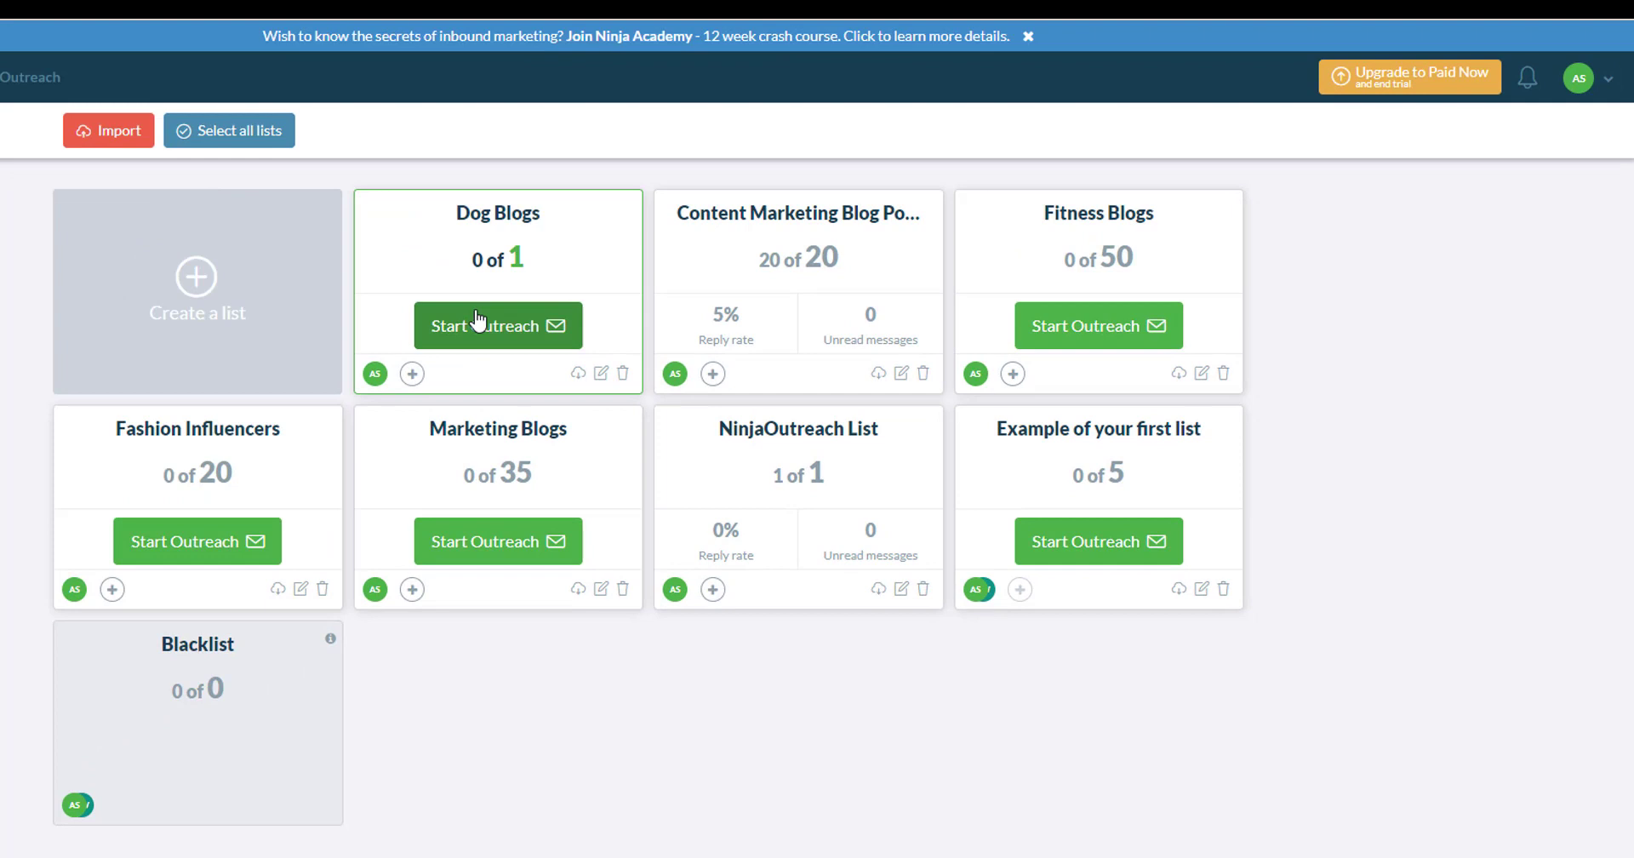